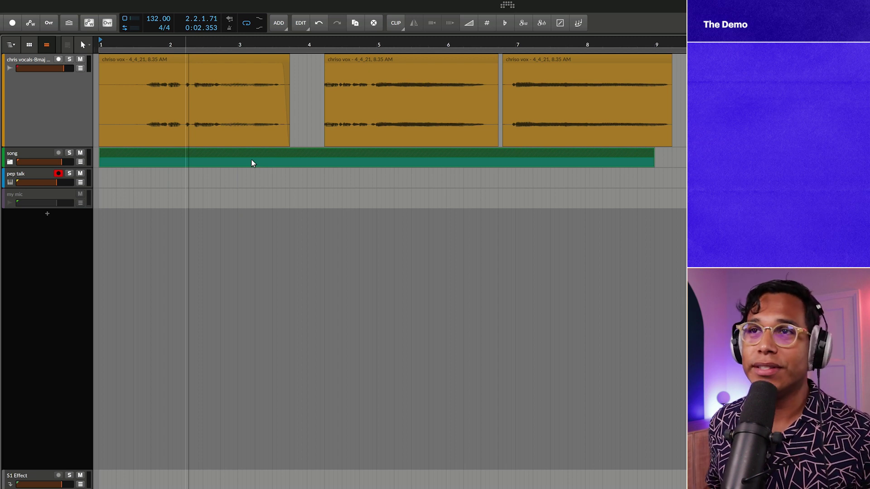
# - Play the arrangement and solo the original vocal track to hear the raw take
pyautogui.press('space')
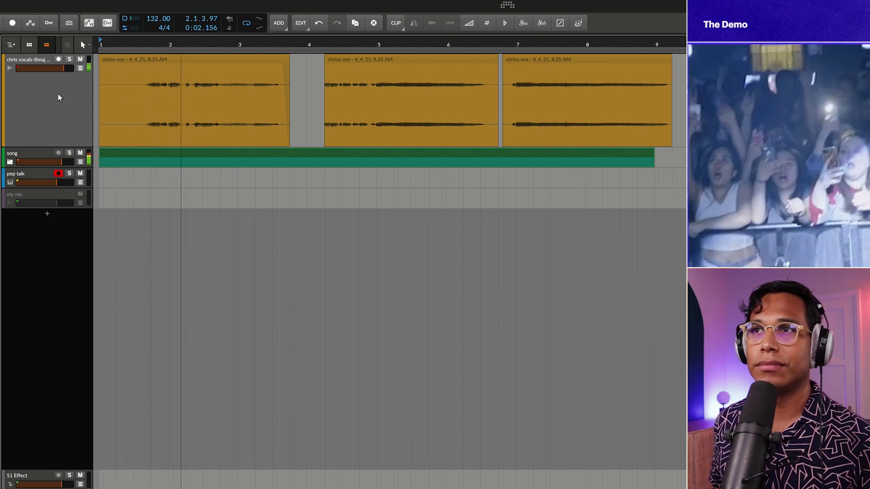
pyautogui.click(70, 60)
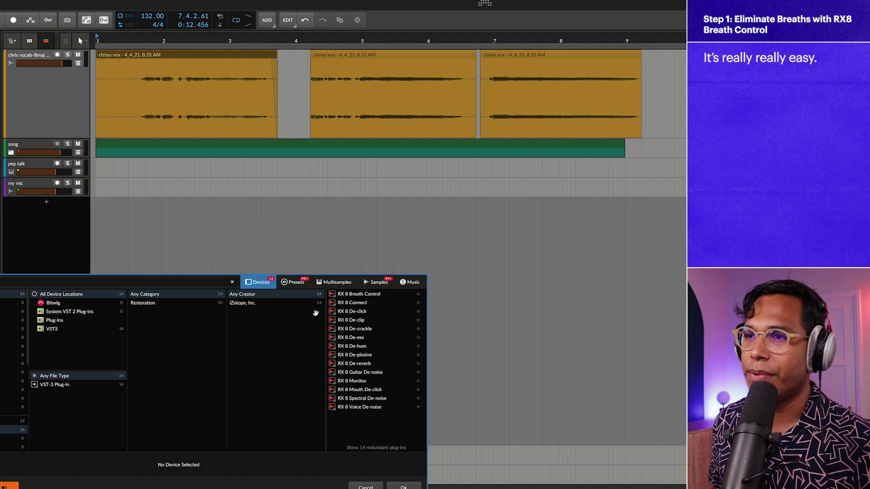
# - Add RX 8 Breath Control to the original vocal track and load its Silence Breaths preset
pyautogui.doubleClick(359, 294)
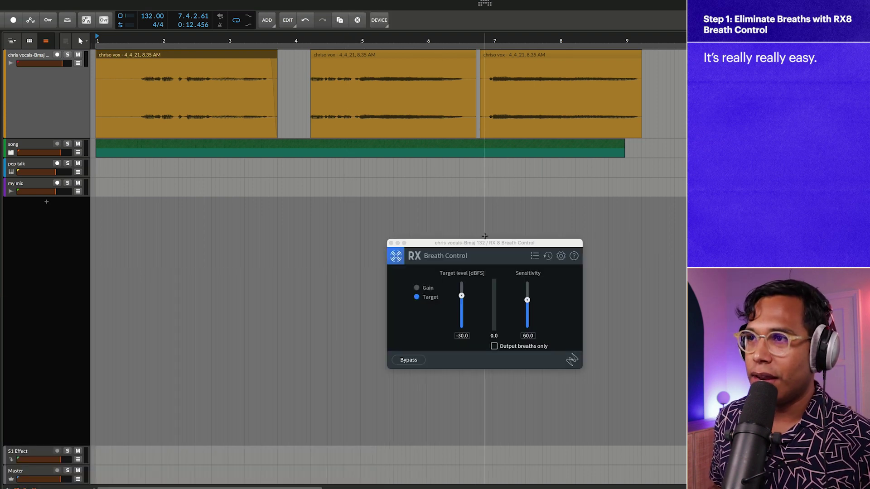
pyautogui.moveTo(478, 243); pyautogui.dragTo(293, 239)
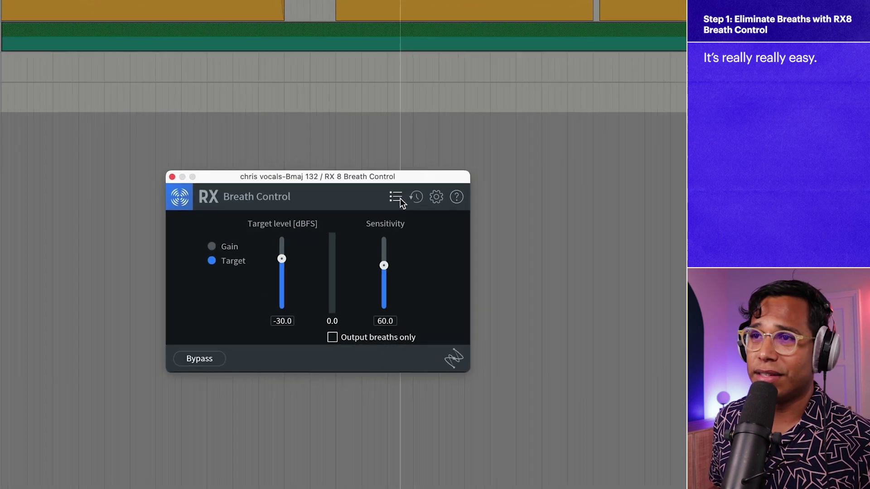
pyautogui.click(348, 251)
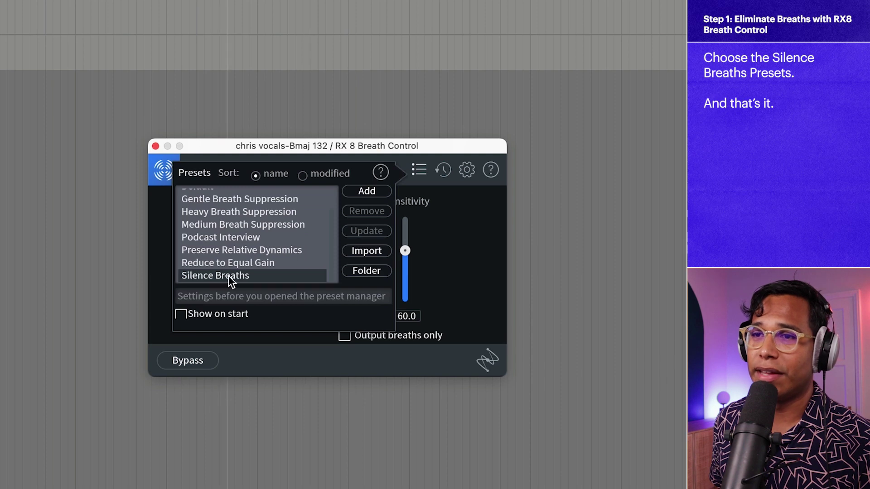
pyautogui.click(228, 275)
pyautogui.click(418, 170)
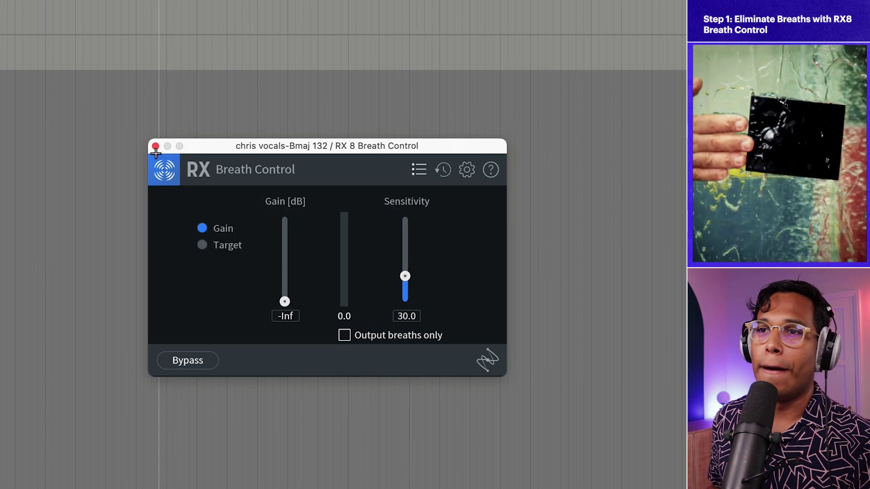
pyautogui.click(155, 146)
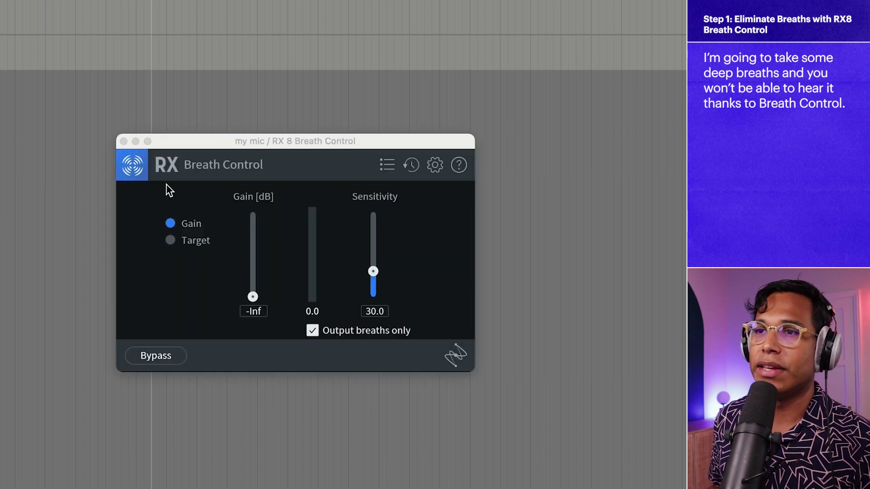
# - Record-arm the my mic track and toggle Output breaths only in its Breath Control to audition the option
pyautogui.moveTo(210, 140); pyautogui.dragTo(106, 140)
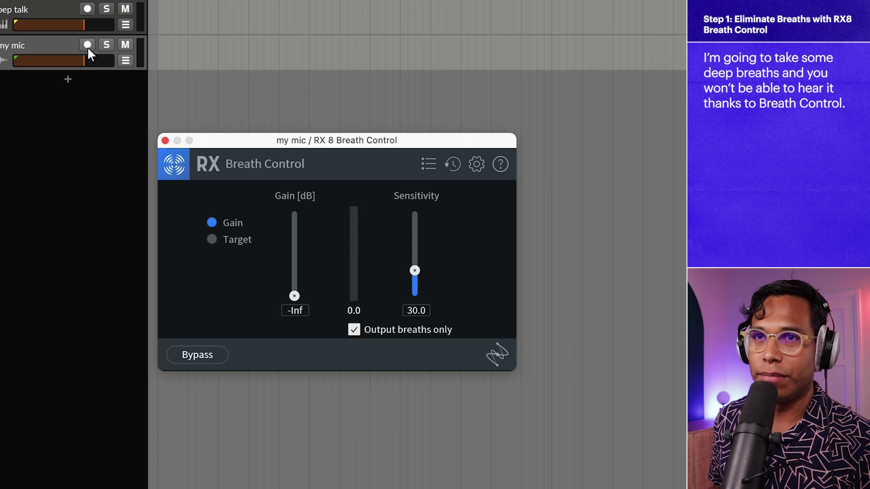
pyautogui.click(87, 45)
pyautogui.click(354, 330)
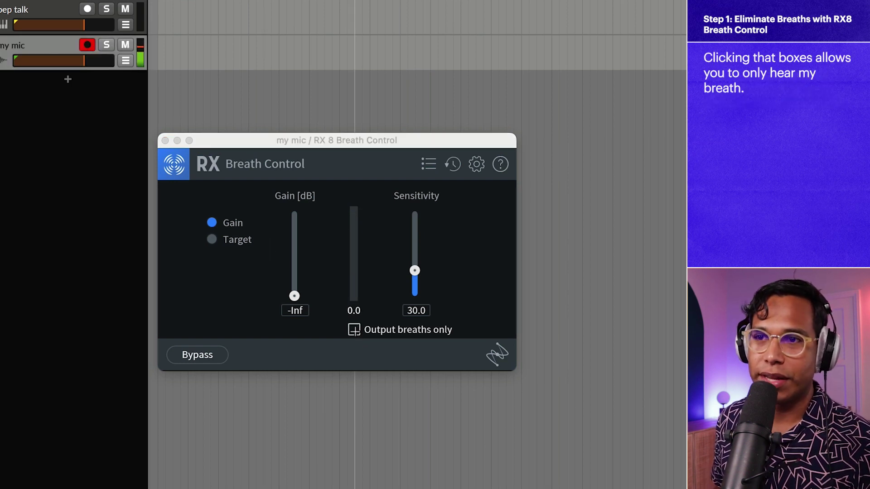
pyautogui.click(354, 330)
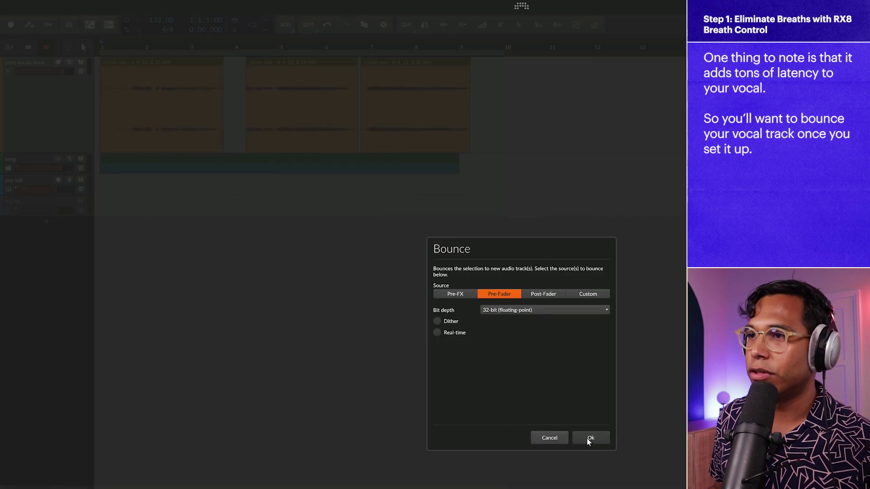
# - Bounce the vocal clips from the Pre-Fader source at 32-bit floating-point to a new track and deactivate the original vocal track
pyautogui.click(590, 437)
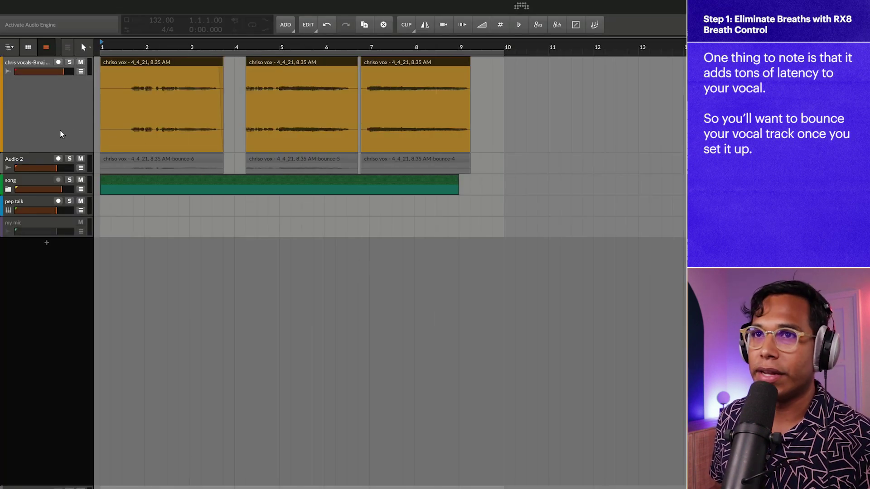
pyautogui.moveTo(26, 173); pyautogui.dragTo(24, 213)
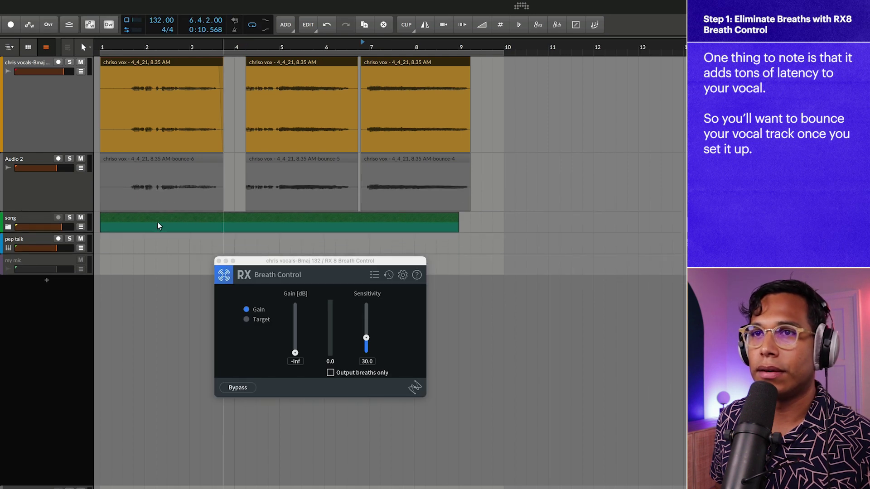
pyautogui.click(60, 129)
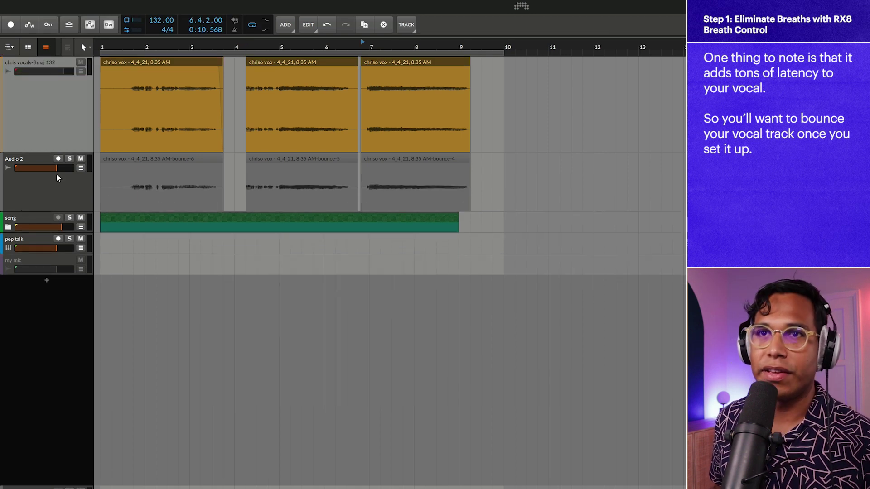
# - Rename the bounced track with the singer's first name followed by "vocals no breaths" and solo it
pyautogui.hotkey('ctrl', 'r')
pyautogui.write('chri')
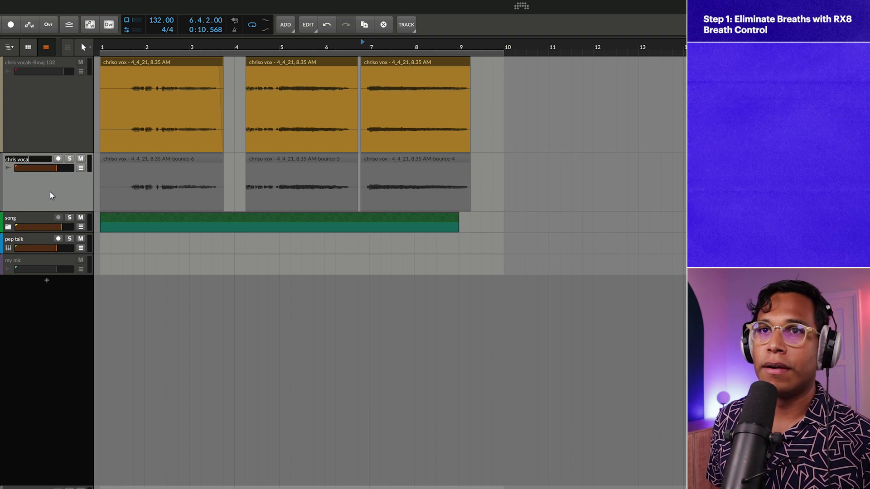
pyautogui.write('s vocals no breaths')
pyautogui.press('Return')
pyautogui.click(136, 161)
pyautogui.click(69, 159)
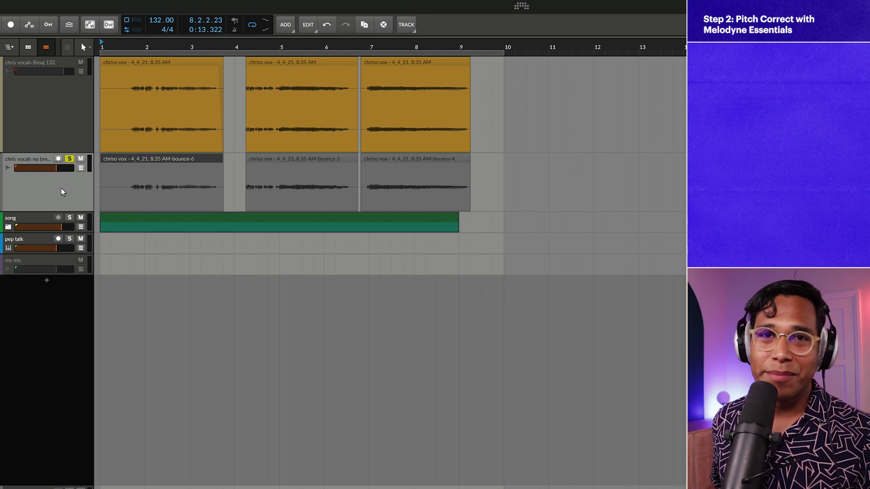
# - Add Melodyne to the no-breaths vocal track, dismiss its welcome window and uncover the clips behind it
pyautogui.write('melodyne')
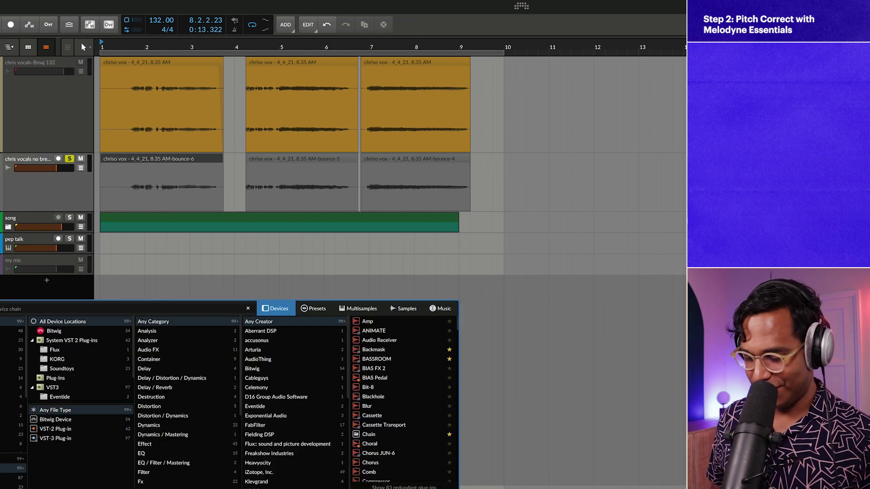
pyautogui.doubleClick(365, 323)
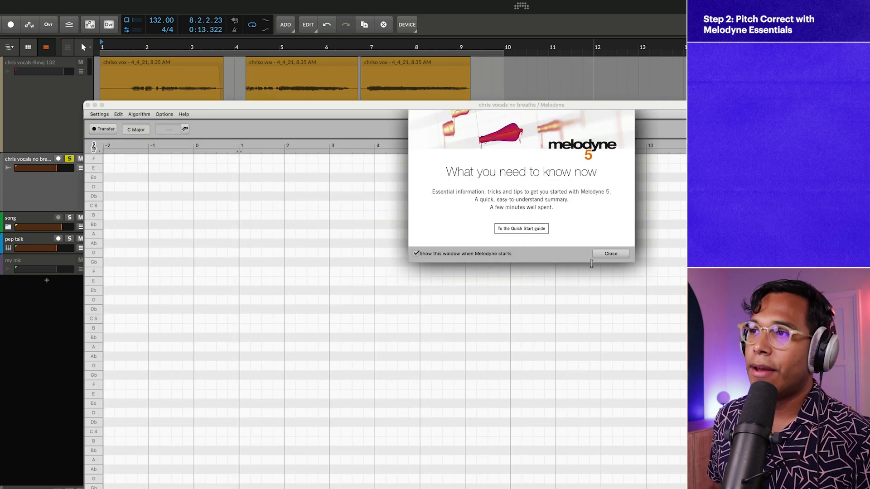
pyautogui.click(610, 253)
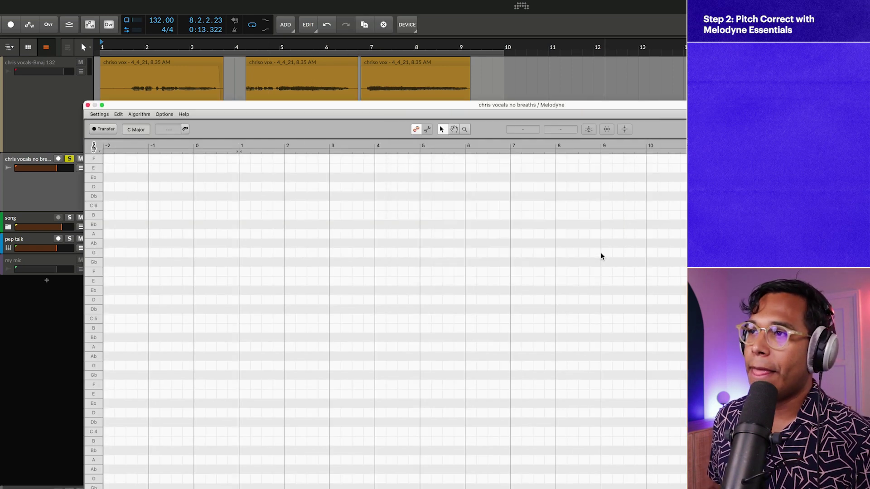
pyautogui.moveTo(255, 105); pyautogui.dragTo(267, 191)
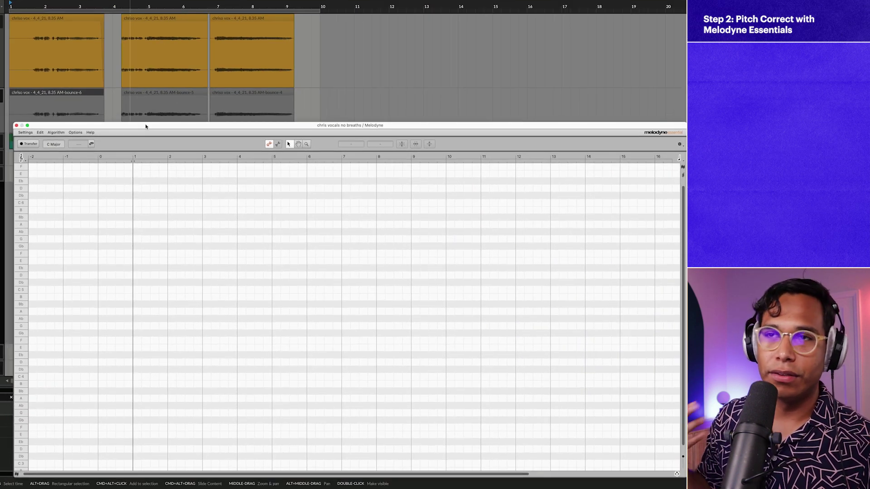
# - Play the no-breaths vocal from its first clip and transfer the whole performance into Melodyne for analysis
pyautogui.click(44, 97)
pyautogui.press('space')
pyautogui.click(29, 144)
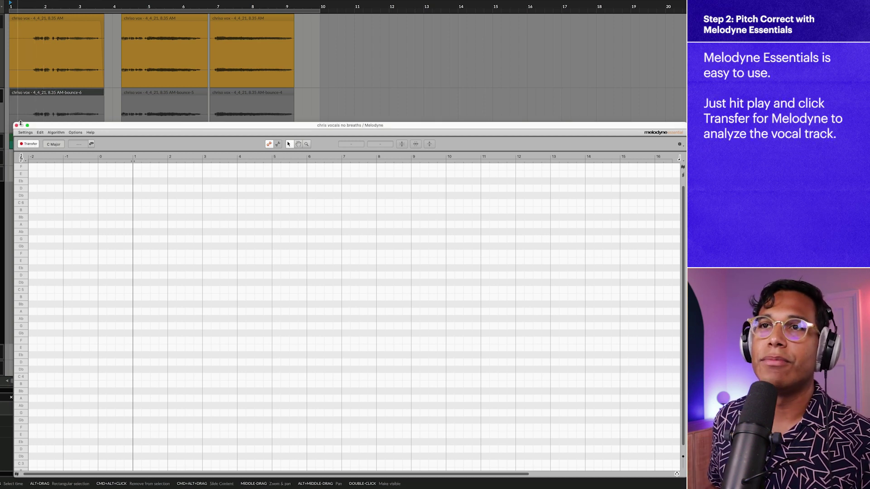
pyautogui.click(26, 144)
pyautogui.moveTo(37, 128)
pyautogui.mouseDown()
pyautogui.moveTo(30, 84)
pyautogui.moveTo(30, 102)
pyautogui.mouseUp()
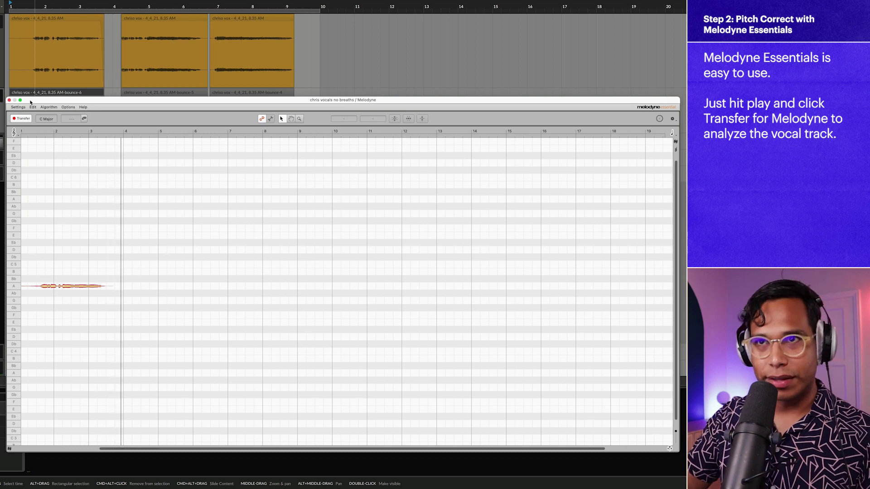
pyautogui.moveTo(30, 102)
pyautogui.mouseDown()
pyautogui.moveTo(23, 95)
pyautogui.moveTo(31, 125)
pyautogui.mouseUp()
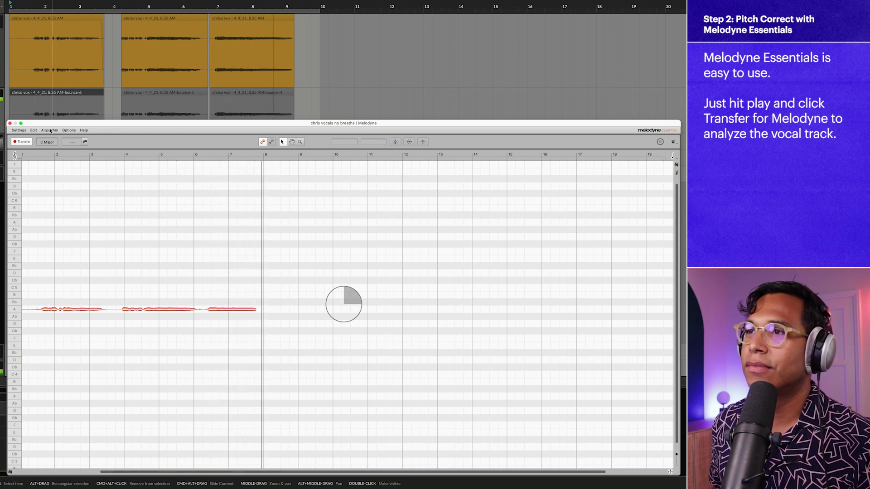
pyautogui.press('space')
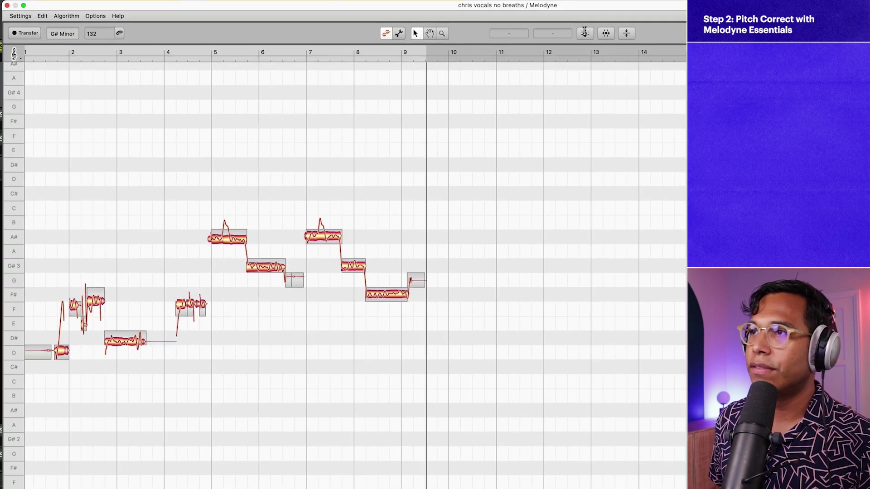
pyautogui.click(583, 31)
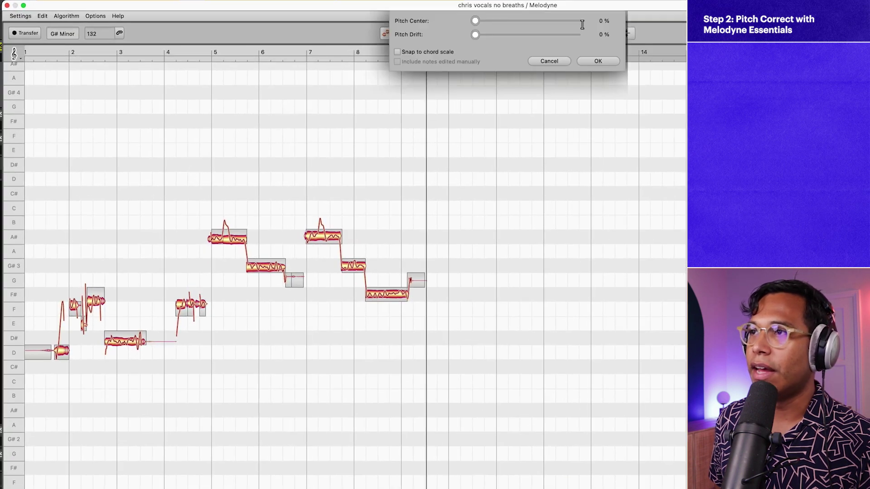
pyautogui.click(549, 61)
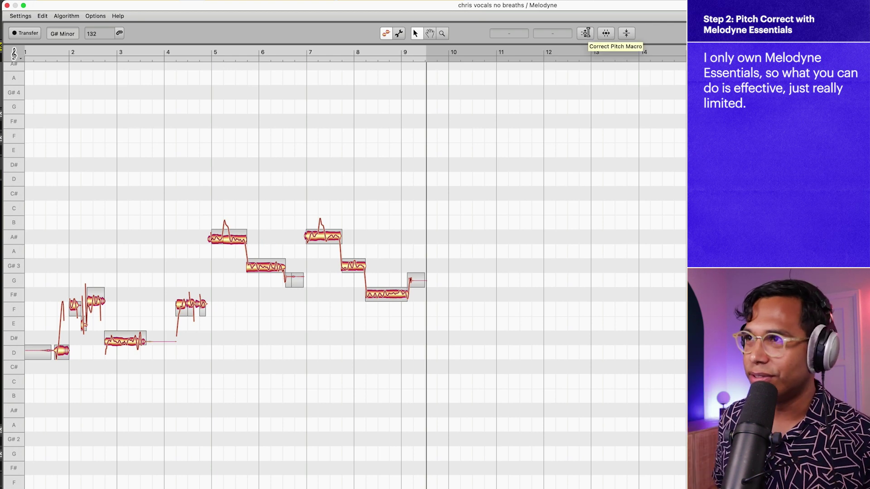
pyautogui.click(586, 33)
pyautogui.click(556, 61)
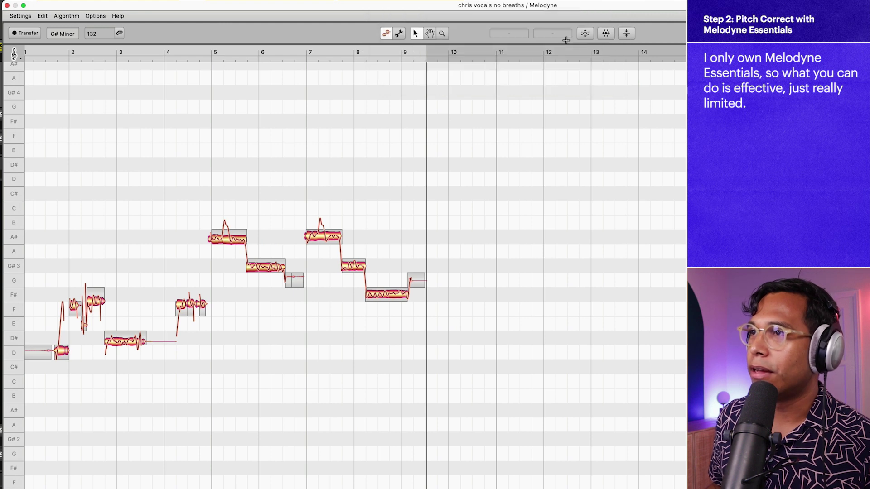
# - Apply the Correct Pitch macro to the vocal notes with Pitch Center at 81% and Pitch Drift at 92%
pyautogui.click(584, 33)
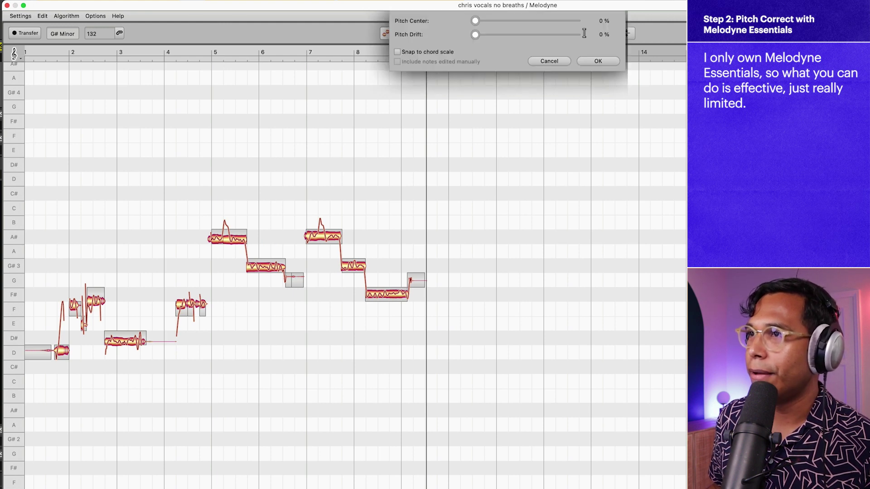
pyautogui.moveTo(477, 36); pyautogui.dragTo(567, 43)
pyautogui.moveTo(476, 20); pyautogui.dragTo(631, 21)
pyautogui.moveTo(597, 24); pyautogui.dragTo(557, 20)
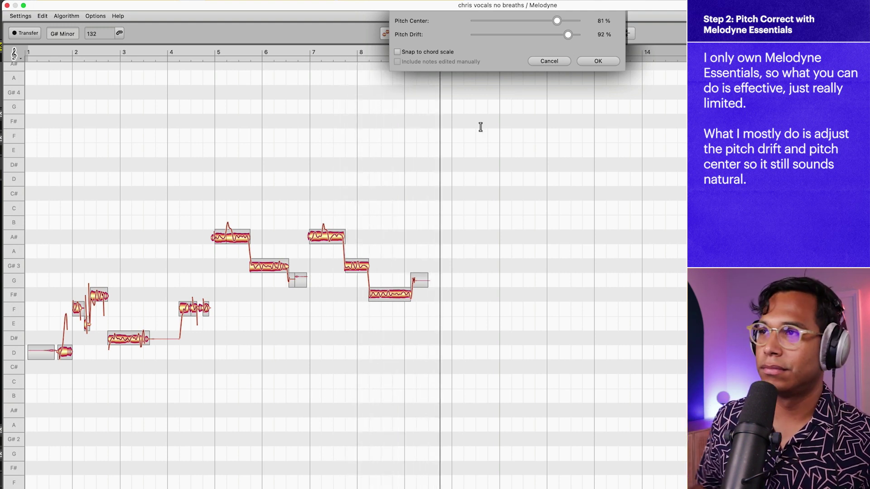
pyautogui.click(597, 61)
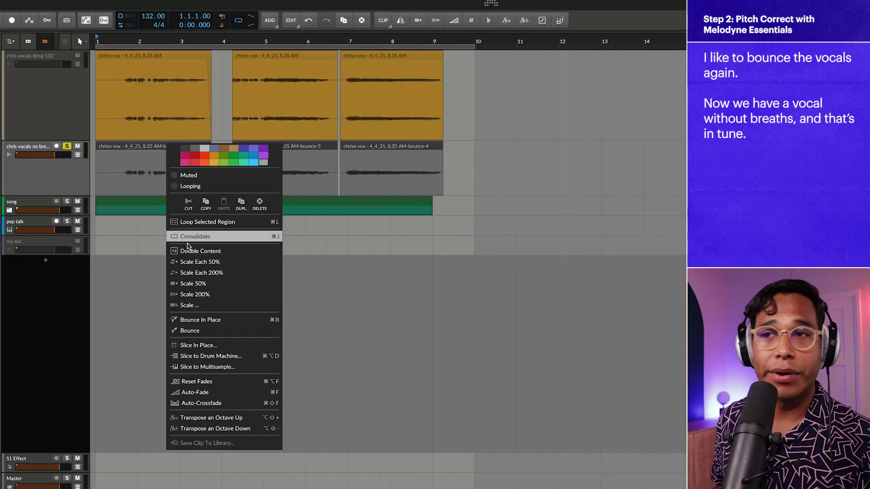
# - Bounce the pitch-corrected clips from the Pre-Fader source at 32-bit floating-point to another track and enlarge that track
pyautogui.click(207, 335)
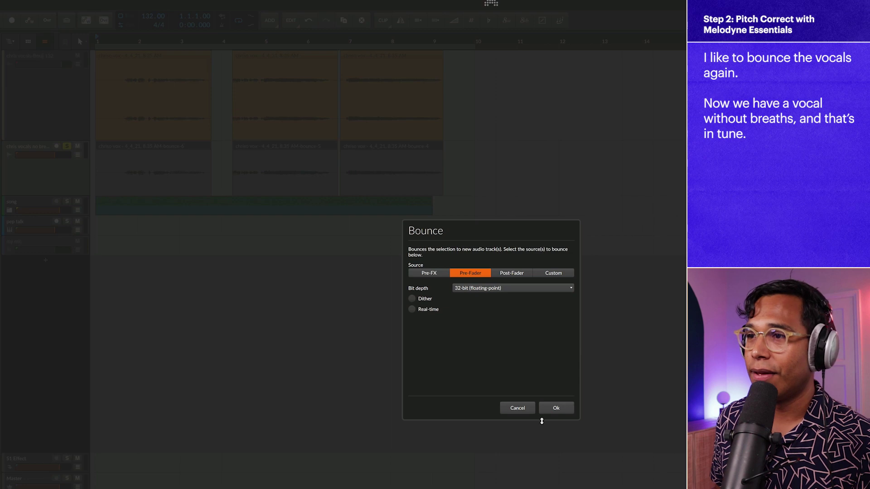
pyautogui.click(556, 409)
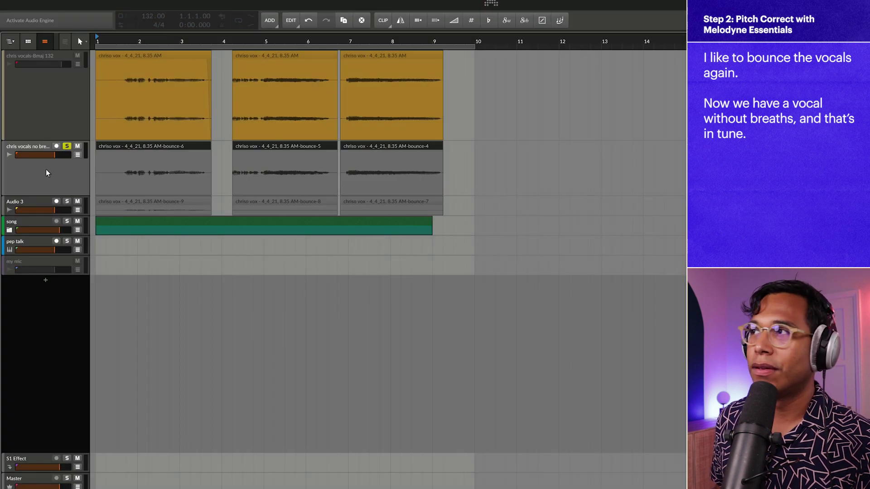
pyautogui.moveTo(22, 213); pyautogui.dragTo(24, 250)
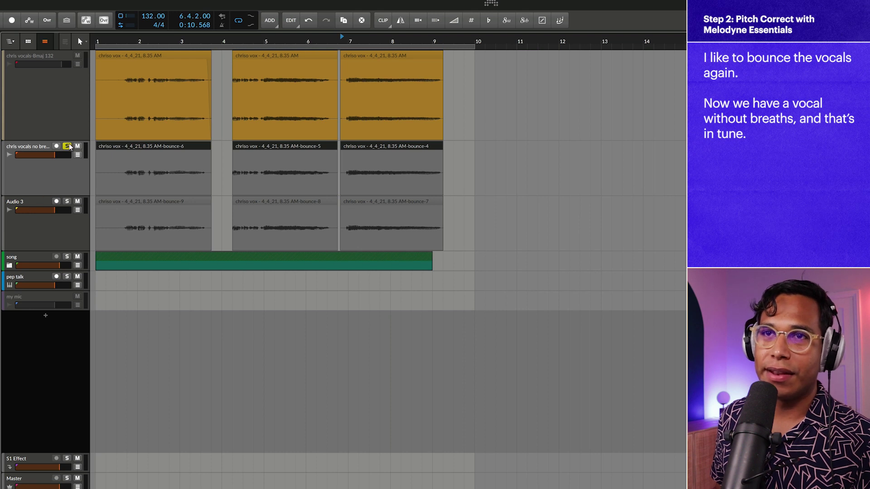
# - Rename the newly bounced track with the singer's first name followed by "vocals in tune"
pyautogui.click(42, 204)
pyautogui.doubleClick(41, 200)
pyautogui.write('chris vocals in tune')
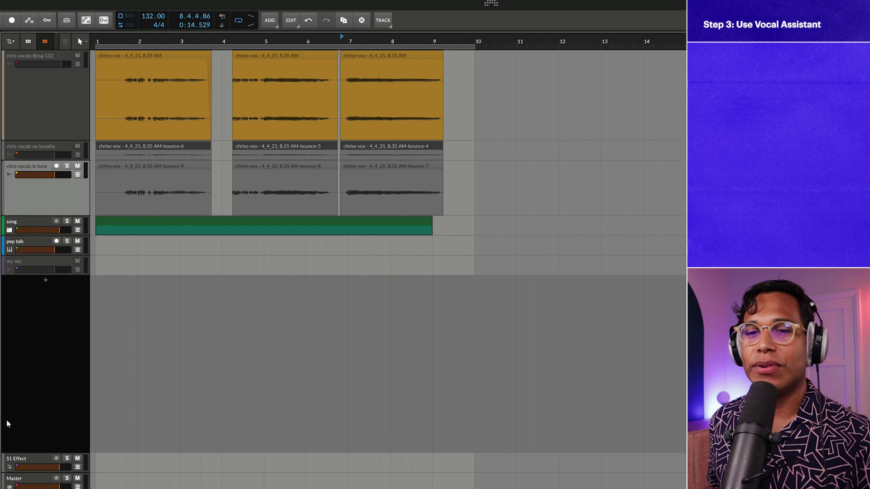
# - Add Nectar 3 to the in-tune vocal track
pyautogui.write('bnectar')
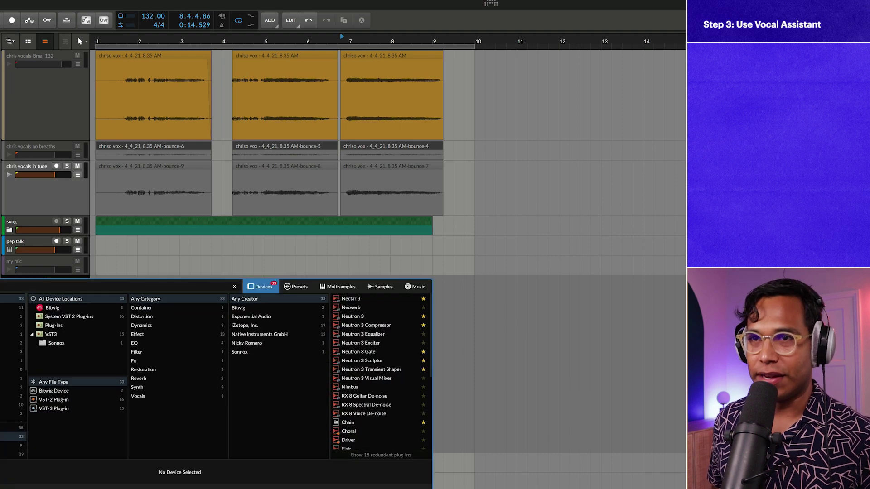
pyautogui.doubleClick(348, 300)
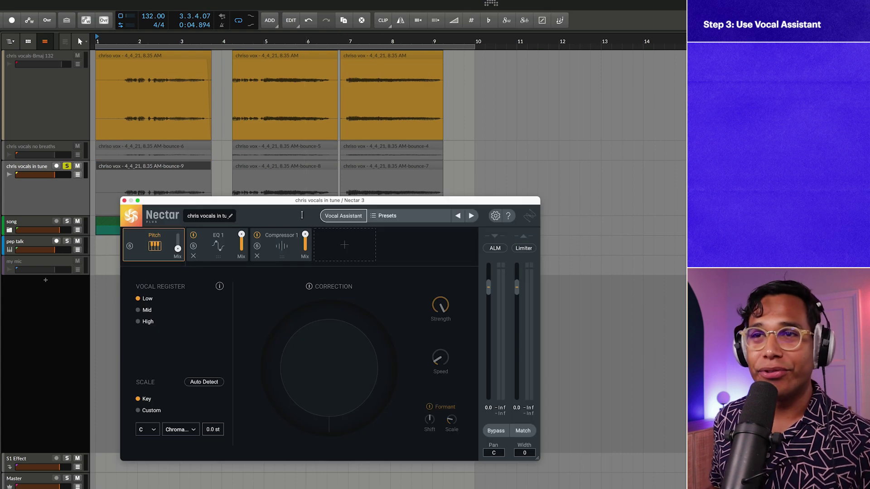
# - Reposition the Nectar 3 window, start Vocal Assistant and proceed with the Assist option
pyautogui.moveTo(263, 203); pyautogui.dragTo(240, 162)
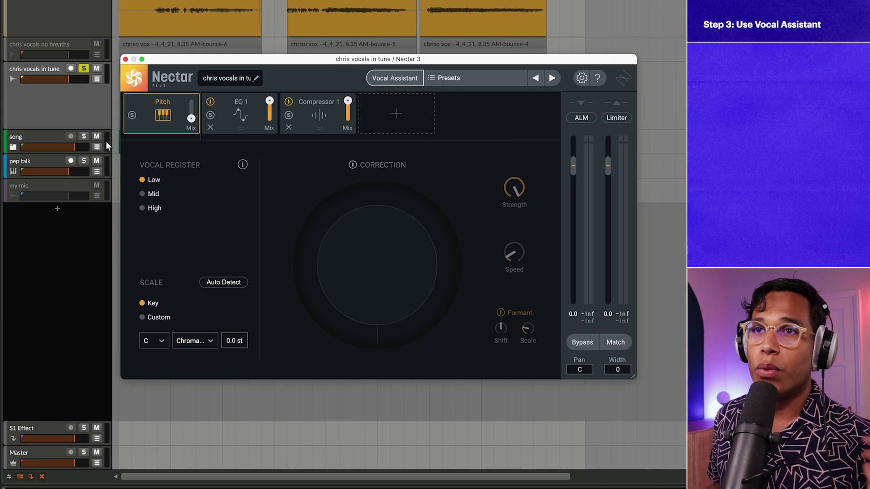
pyautogui.click(392, 78)
pyautogui.click(381, 357)
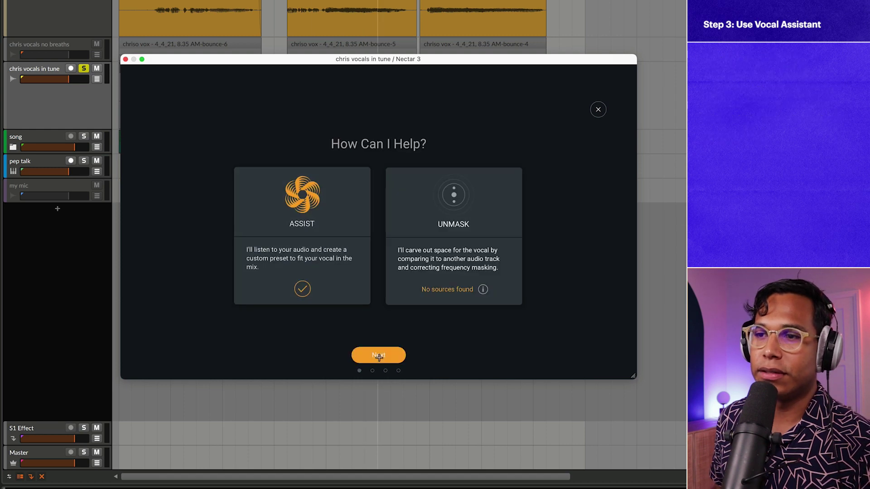
pyautogui.click(378, 355)
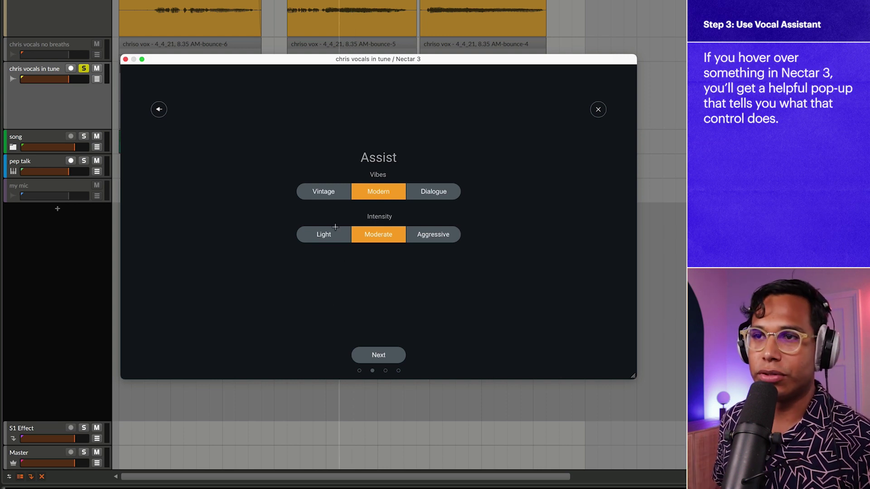
# - Examine the descriptions of the Vintage, Modern and Dialogue vibes and of the Intensity levels
pyautogui.click(336, 189)
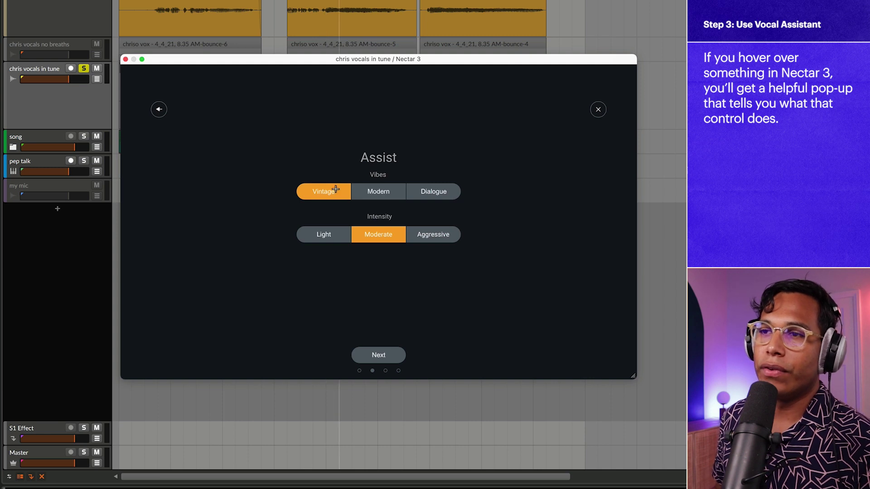
pyautogui.moveTo(335, 189)
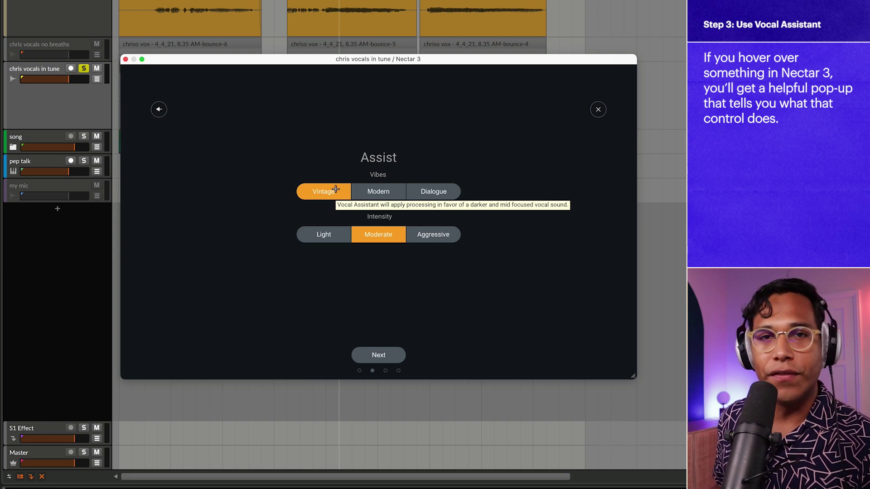
pyautogui.moveTo(366, 190)
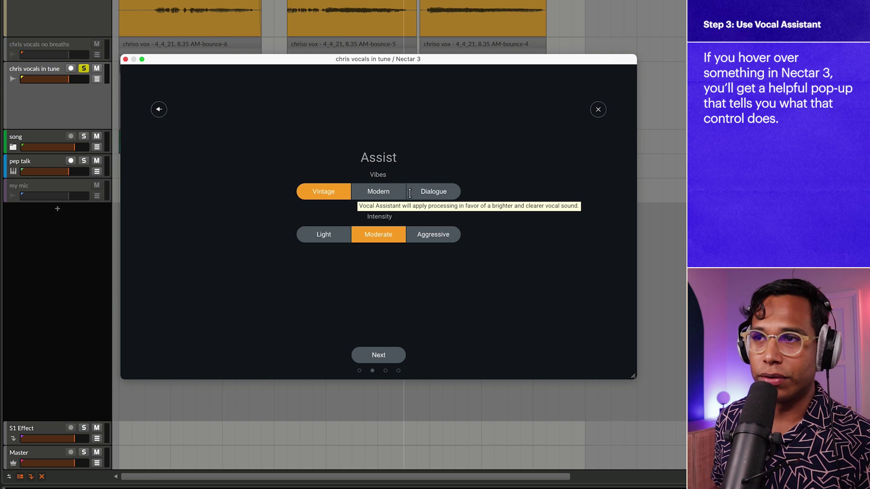
pyautogui.moveTo(434, 192)
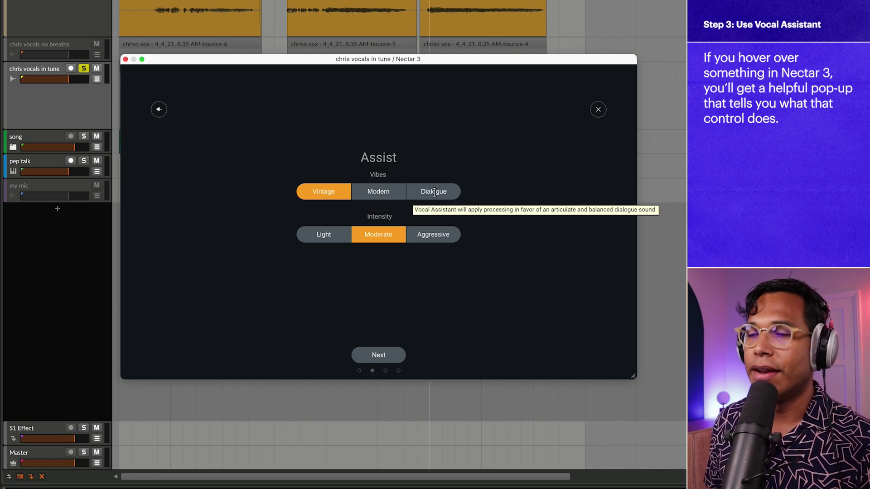
pyautogui.moveTo(307, 232)
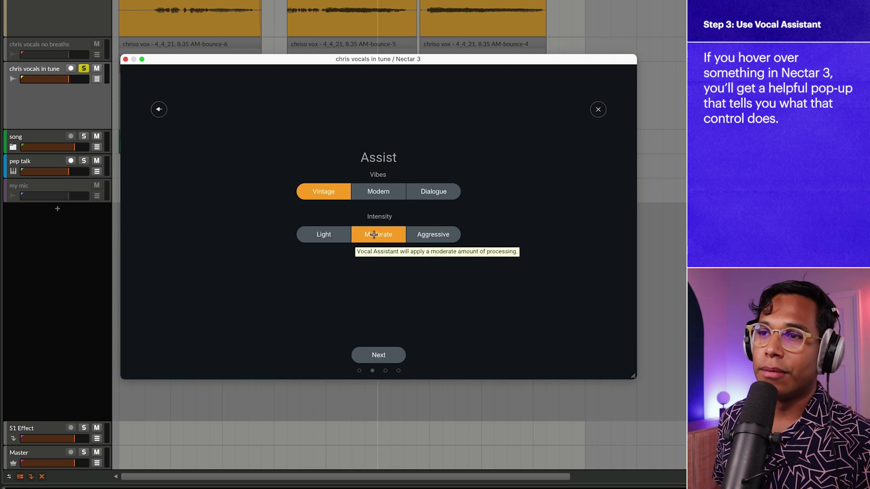
pyautogui.moveTo(433, 236)
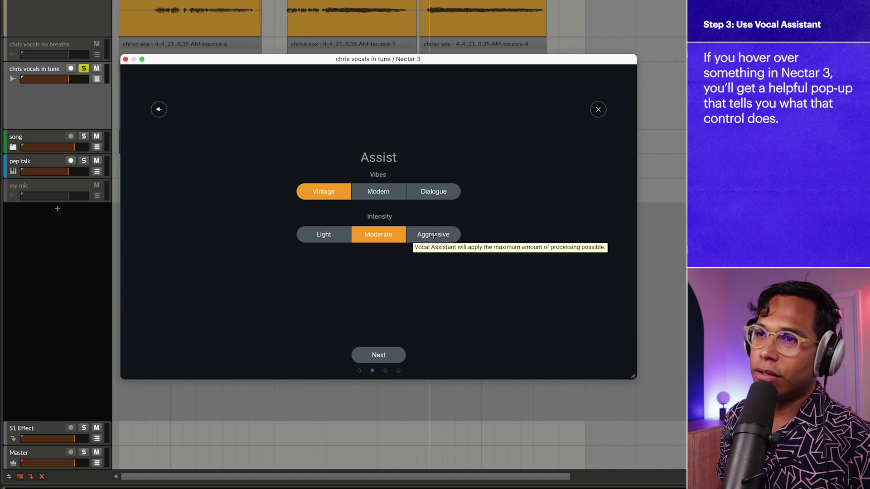
# - Choose the Modern vibe with Moderate intensity and play the vocal for Vocal Assistant to analyze
pyautogui.click(374, 195)
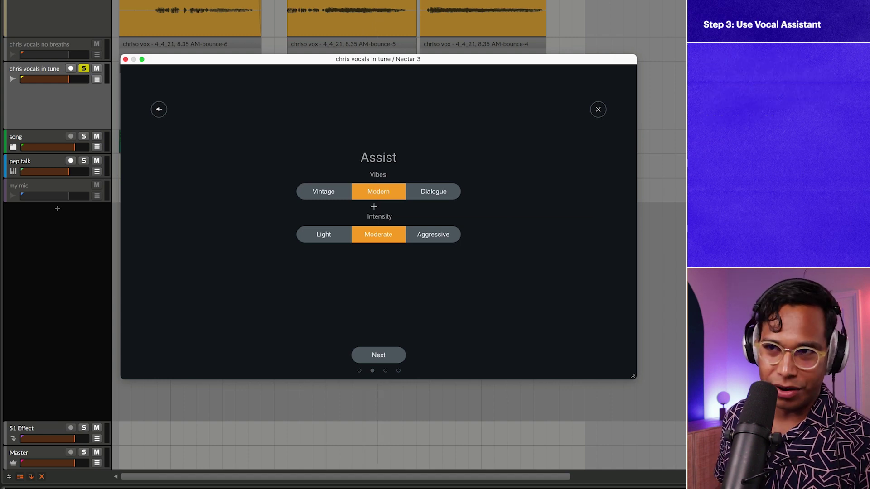
pyautogui.click(379, 355)
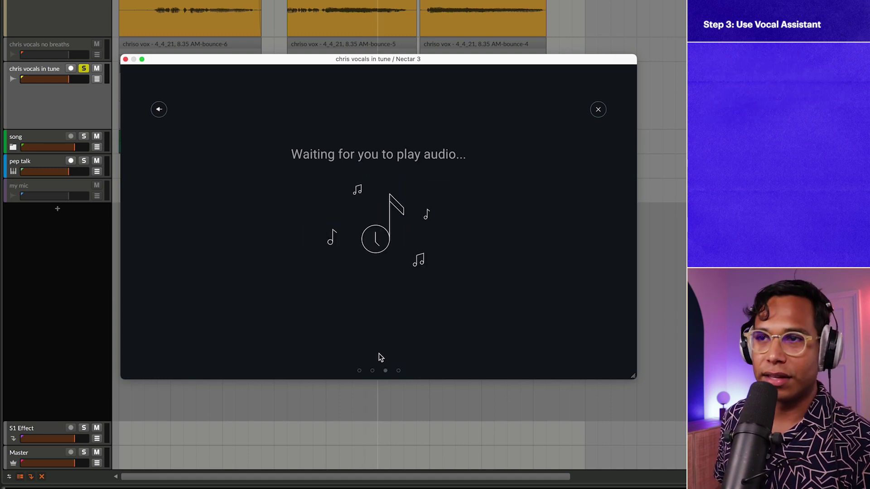
pyautogui.press('space')
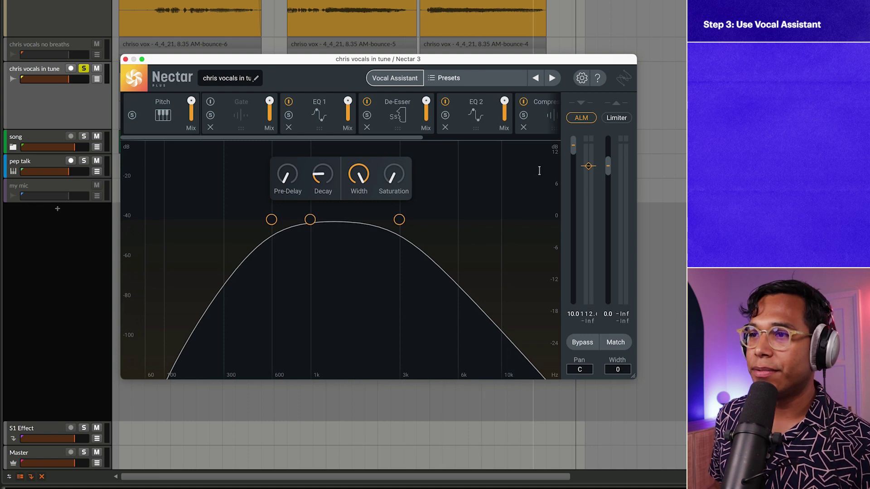
# - Enable Match for Nectar's bypass and compare the bypassed and processed vocal during playback
pyautogui.click(611, 344)
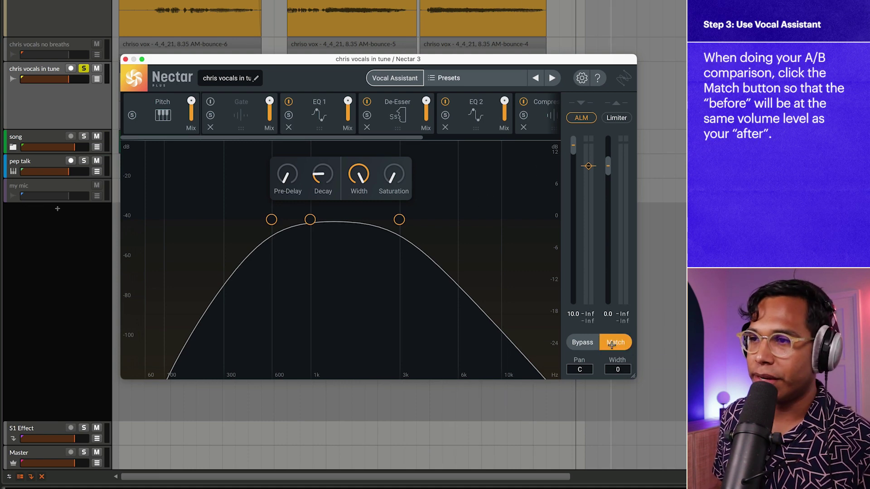
pyautogui.click(582, 345)
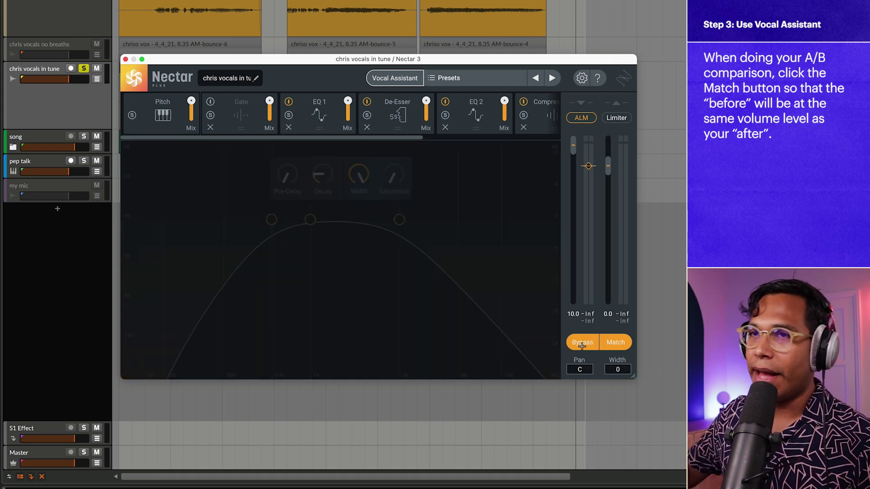
pyautogui.press('space')
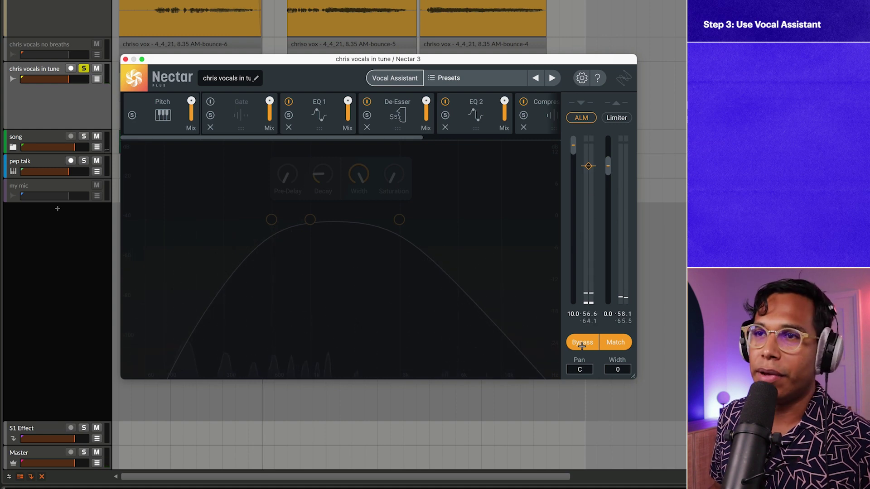
pyautogui.click(581, 343)
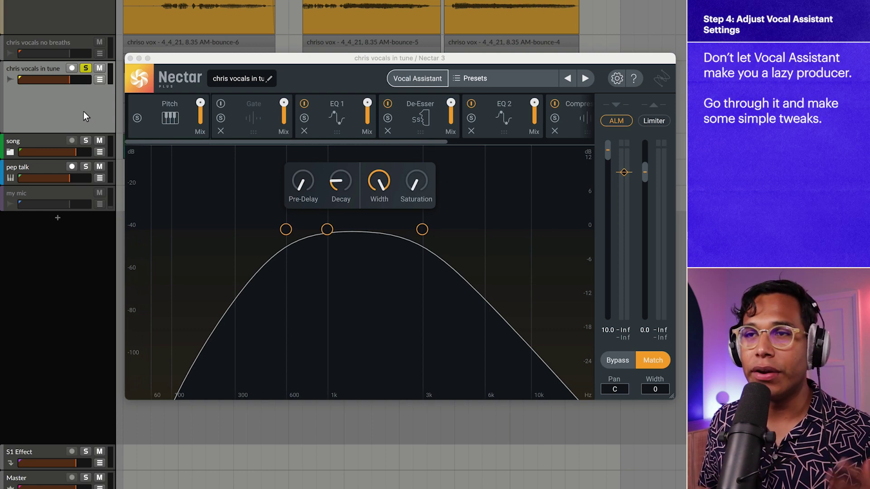
# - Enable the Gate module and, while playing the vocal, set its Open threshold to -29.9 dB and Close threshold to -39.9 dB
pyautogui.click(223, 106)
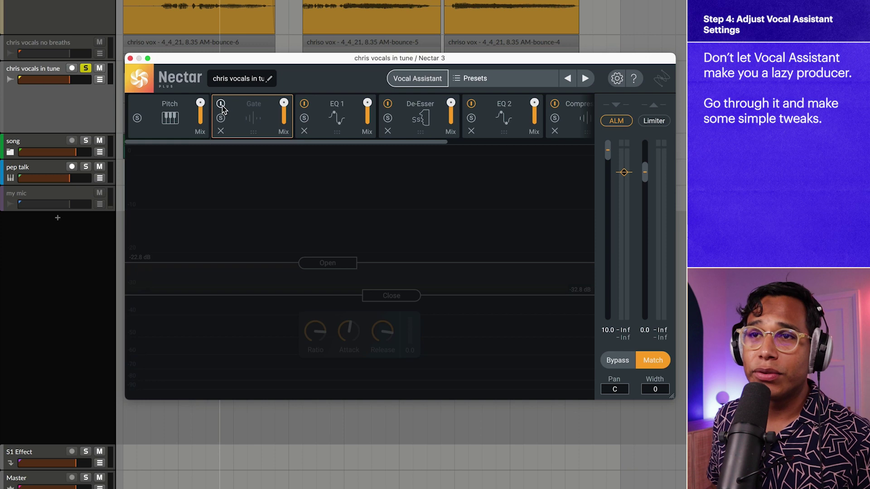
pyautogui.click(222, 105)
pyautogui.moveTo(313, 272); pyautogui.dragTo(327, 282)
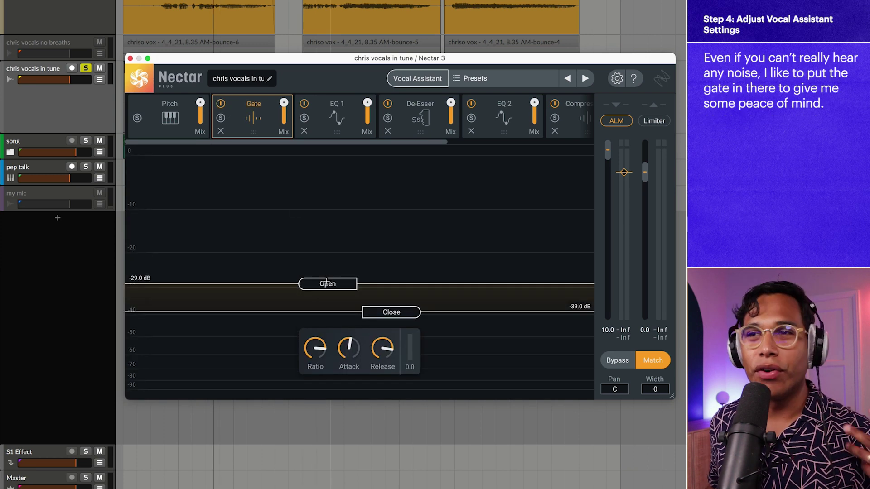
pyautogui.press('space')
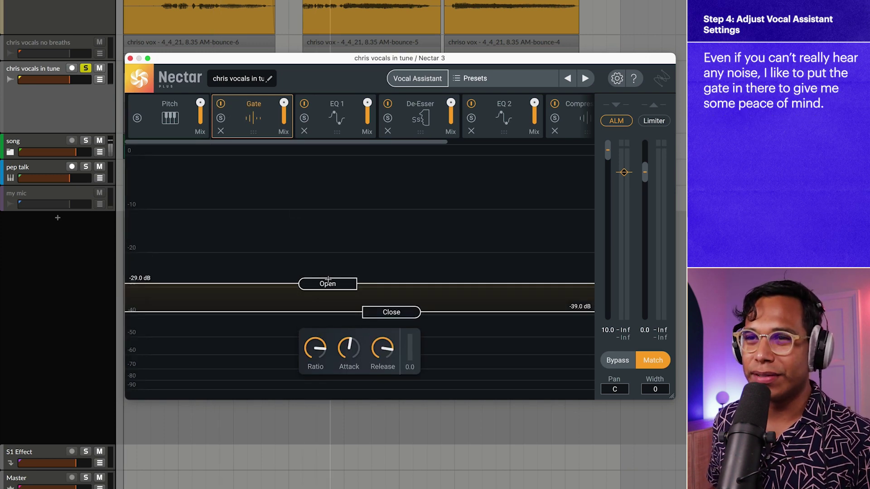
pyautogui.moveTo(327, 278); pyautogui.dragTo(327, 274)
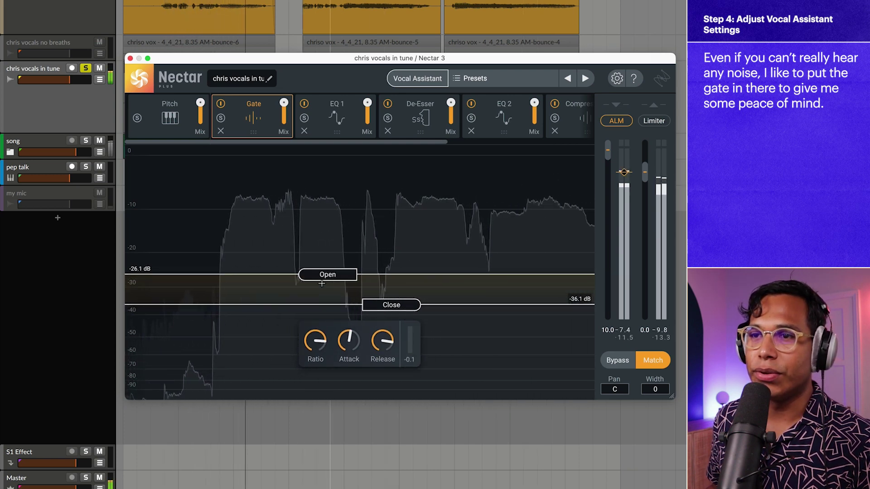
pyautogui.moveTo(324, 275); pyautogui.dragTo(325, 286)
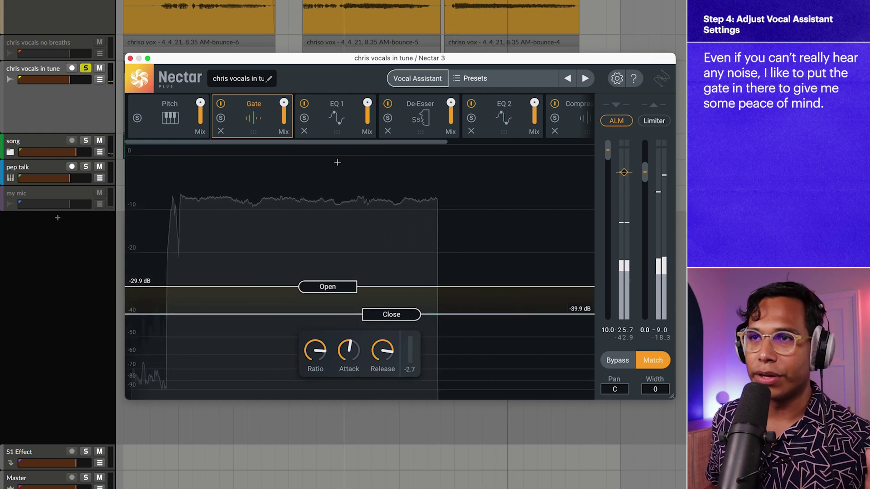
# - Solo node 3 of EQ 1 during playback and move it to 721 Hz with a gain of -3.1 dB
pyautogui.click(333, 116)
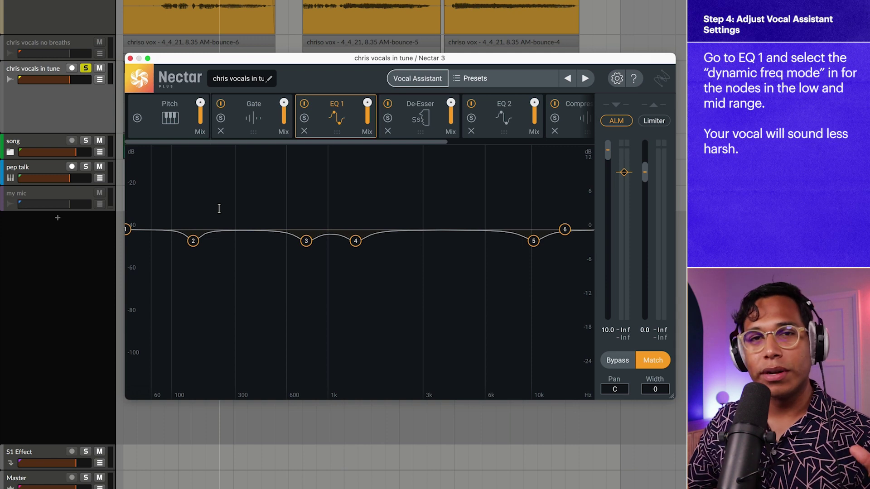
pyautogui.click(191, 243)
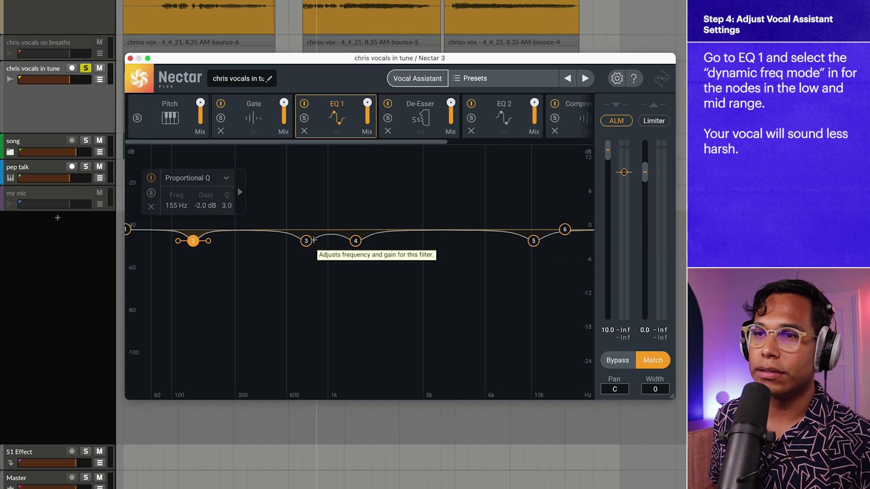
pyautogui.click(307, 241)
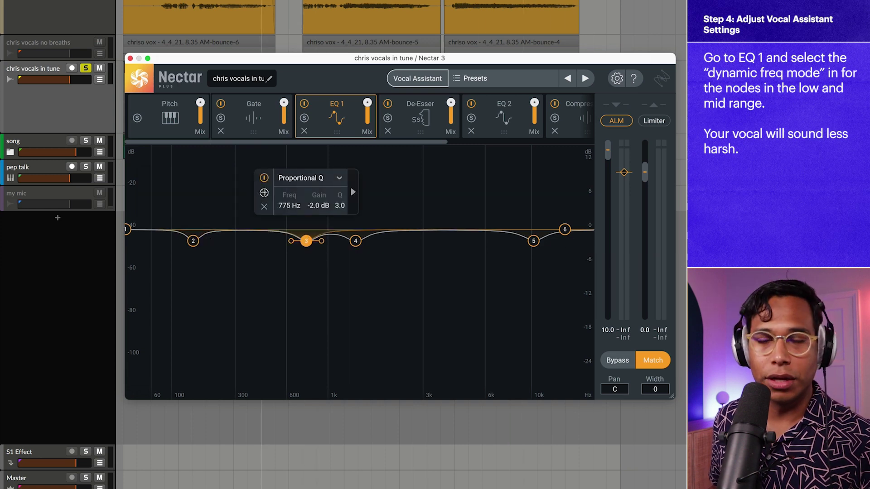
pyautogui.click(264, 192)
pyautogui.press('space')
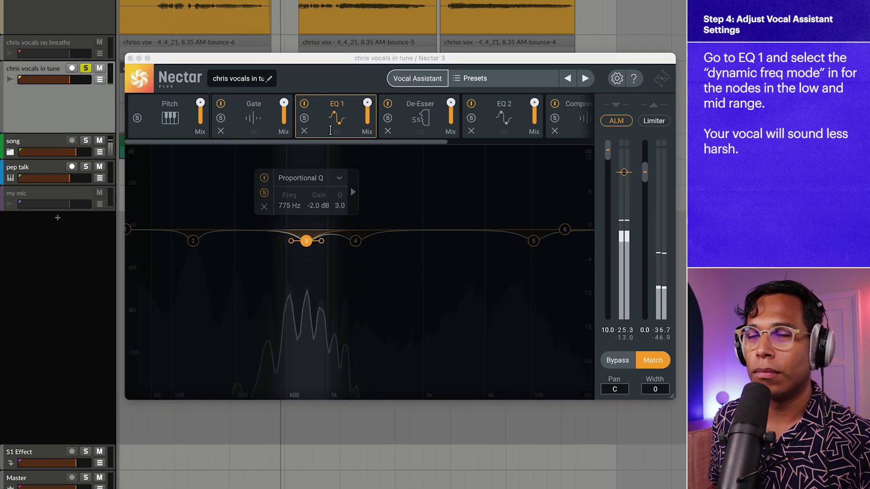
pyautogui.moveTo(311, 246); pyautogui.dragTo(306, 254)
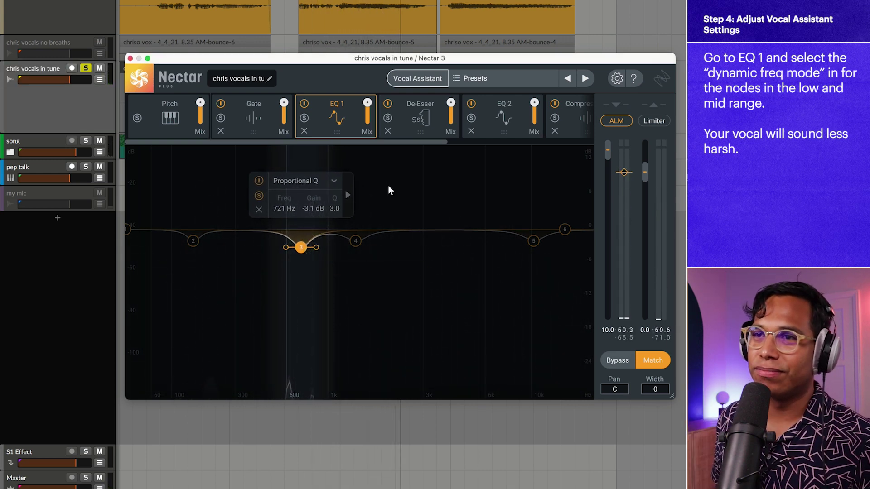
# - Turn on dynamic Freq mode for the soloed node 3 and listen to it
pyautogui.click(347, 195)
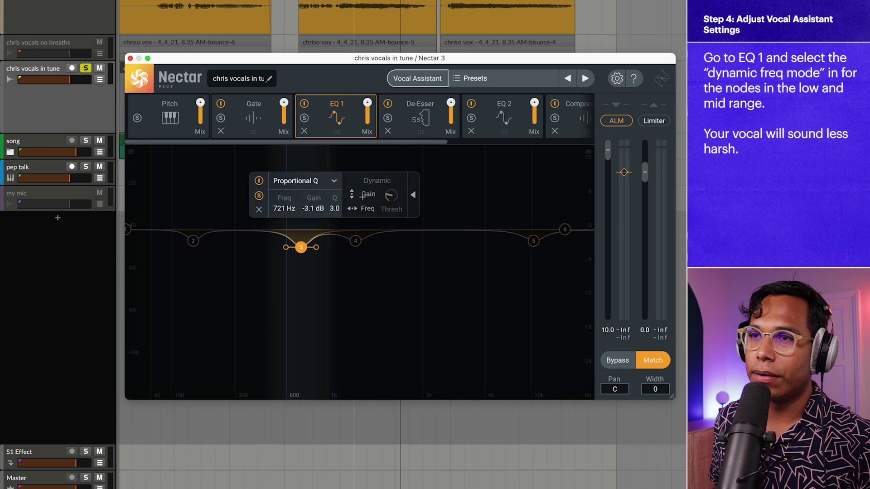
pyautogui.click(351, 216)
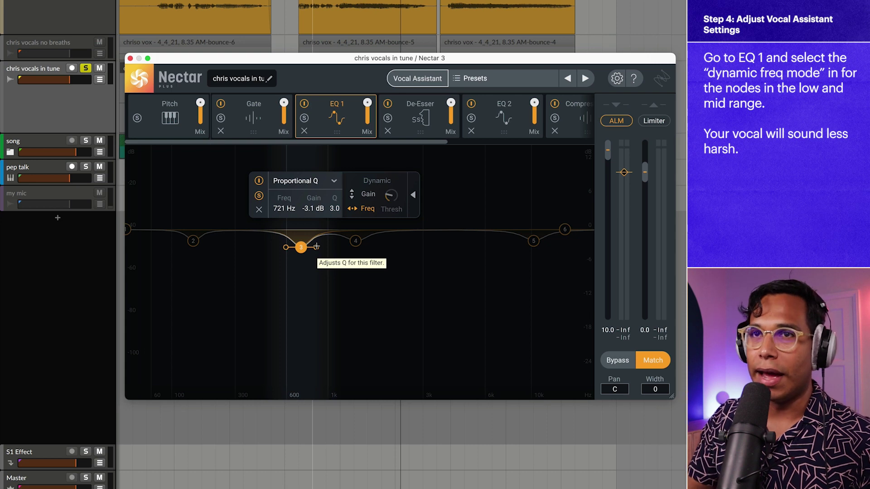
pyautogui.press('space')
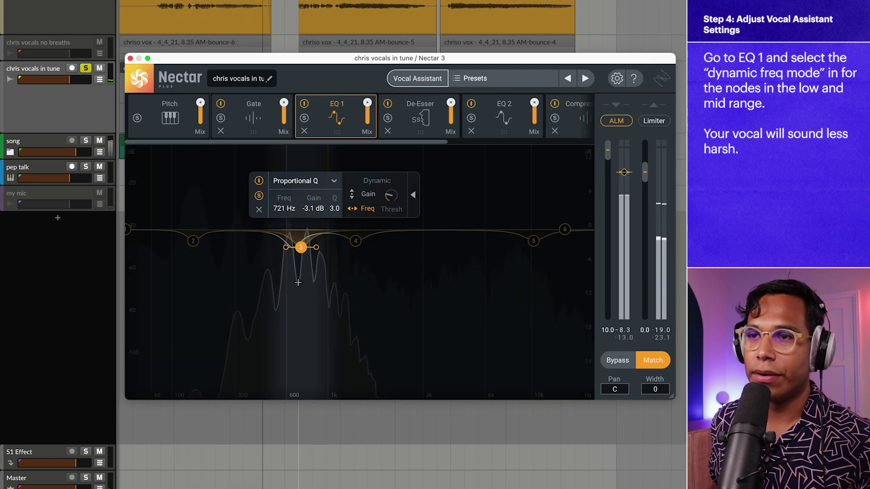
pyautogui.press('space')
# - Audition node 4 of EQ 1 at 1399 Hz in solo and turn on its dynamic Freq mode
pyautogui.click(355, 240)
pyautogui.press('space')
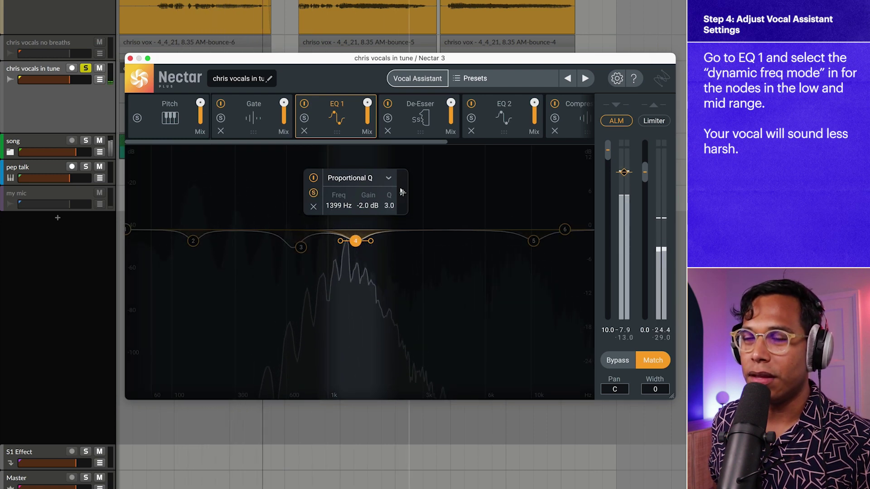
pyautogui.click(402, 192)
pyautogui.click(407, 205)
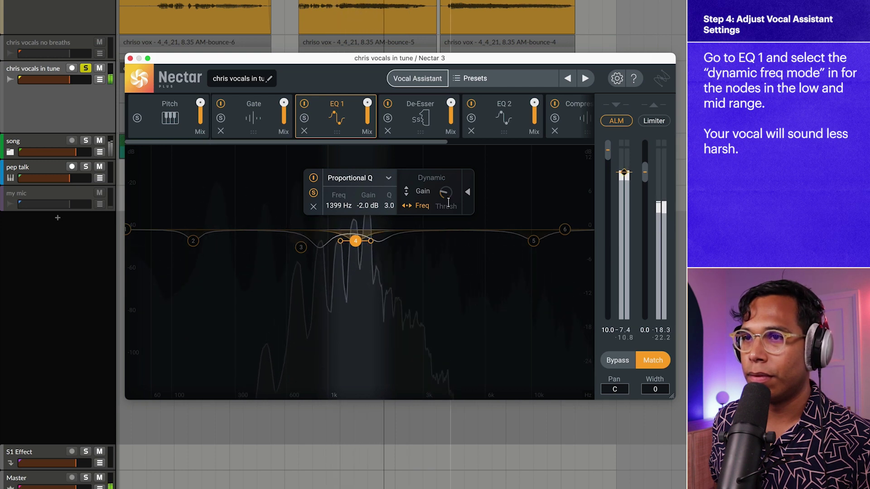
pyautogui.click(468, 193)
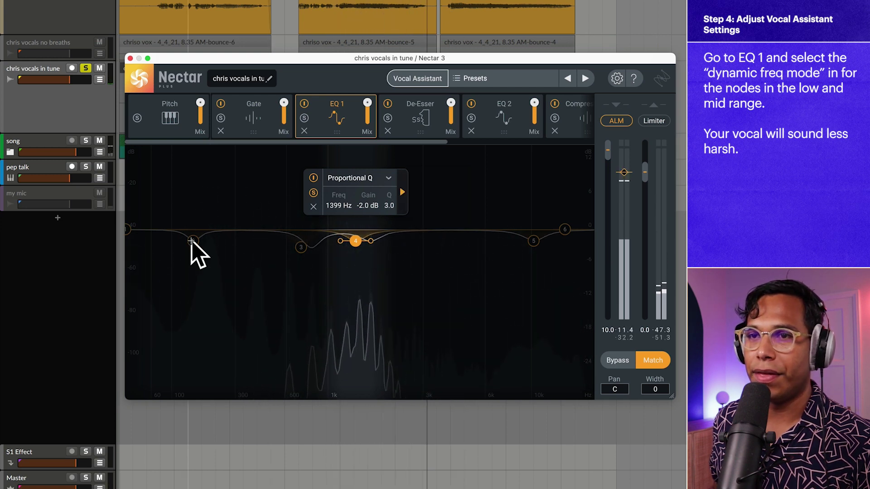
# - Solo node 2 of EQ 1, move it to 159 Hz and turn on its dynamic Freq mode
pyautogui.click(193, 241)
pyautogui.click(151, 193)
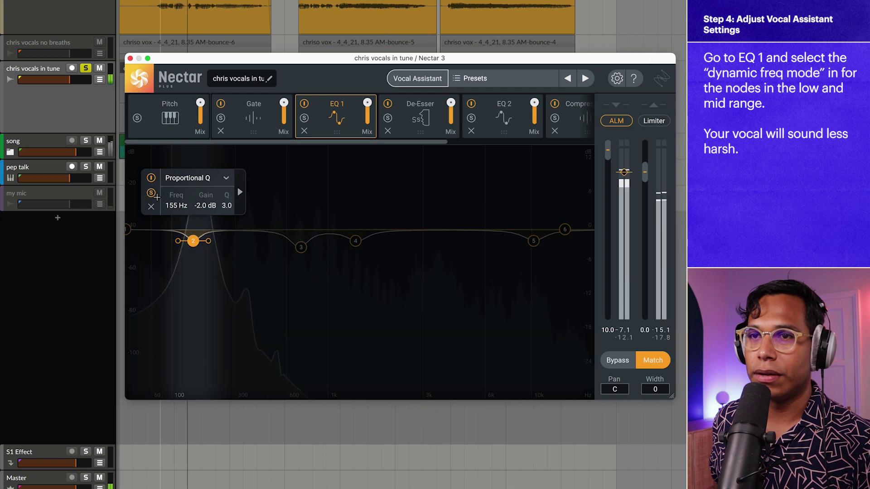
pyautogui.moveTo(201, 246); pyautogui.dragTo(203, 246)
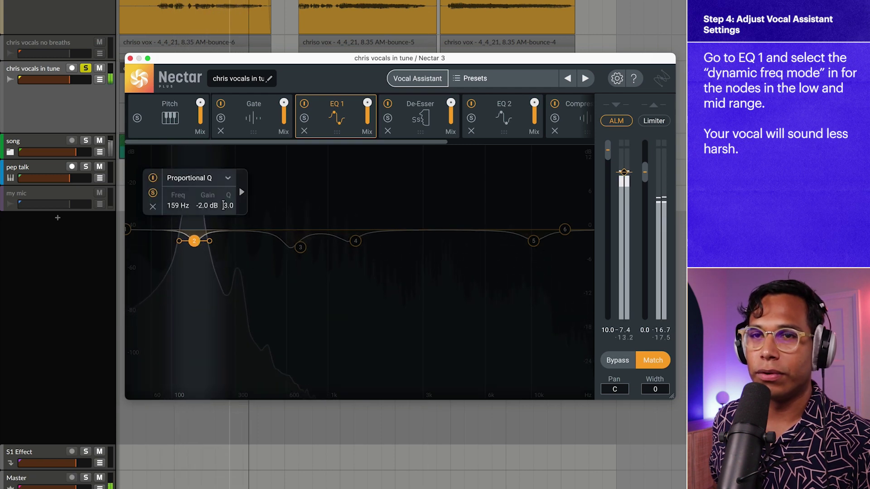
pyautogui.click(242, 192)
pyautogui.click(248, 206)
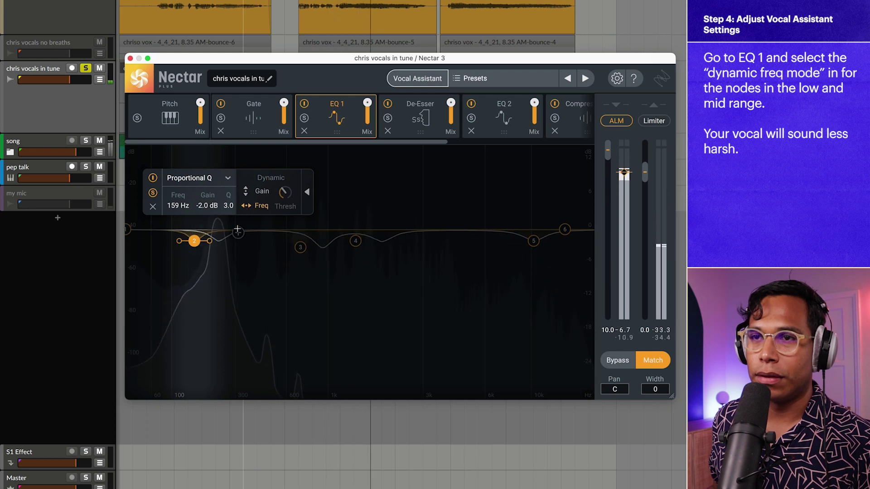
# - Narrow node 2 of EQ 1 to a Q of 5.2 and node 3 to a Q of 5.6, and deepen both cuts
pyautogui.click(248, 206)
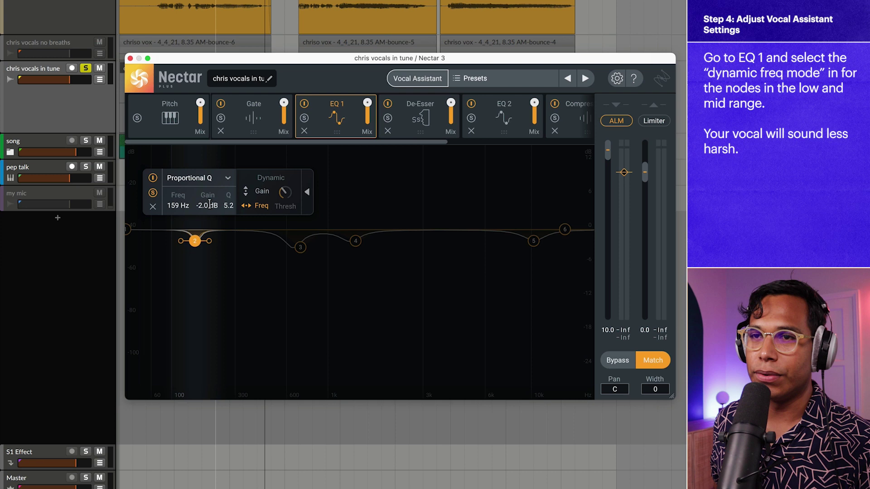
pyautogui.click(301, 249)
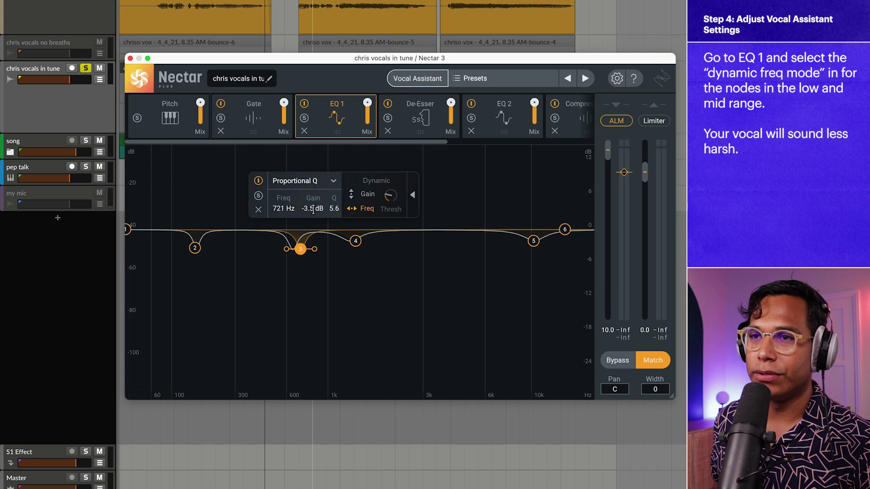
pyautogui.scroll(-3, 313, 210)
pyautogui.click(356, 241)
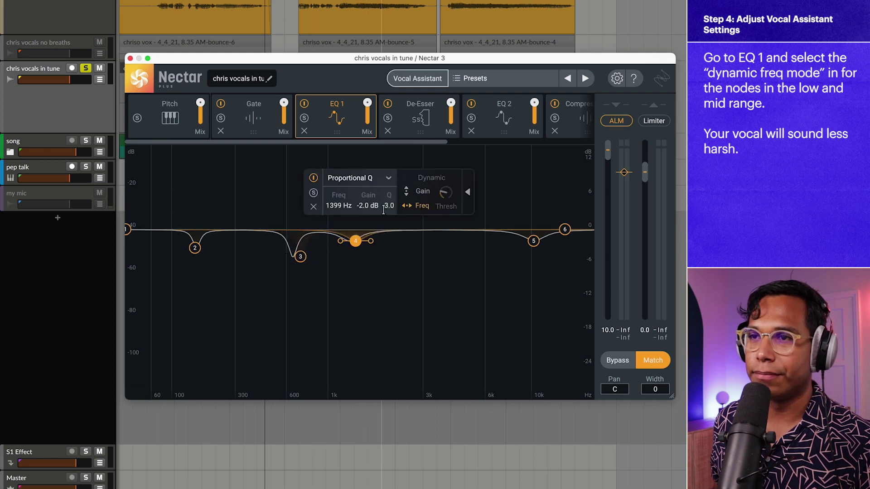
# - Audition node 5 of EQ 1 at 10322 Hz in solo during playback, and turn its solo off
pyautogui.click(534, 241)
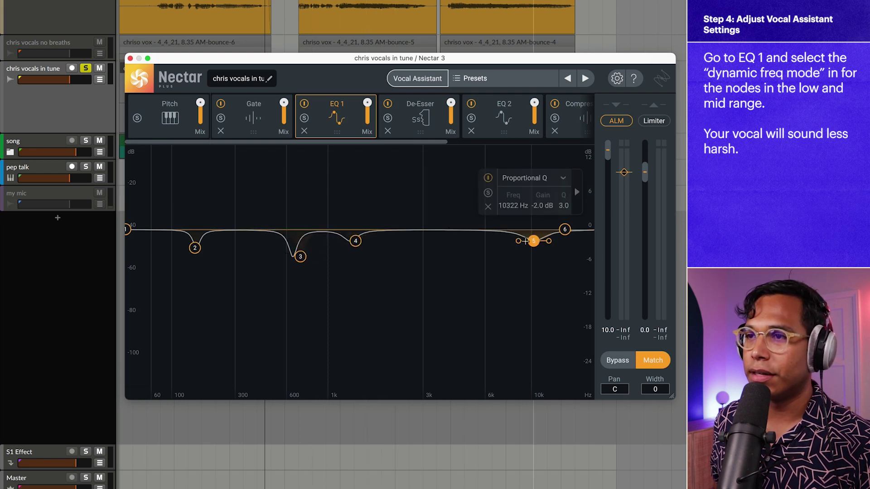
pyautogui.click(487, 192)
pyautogui.press('space')
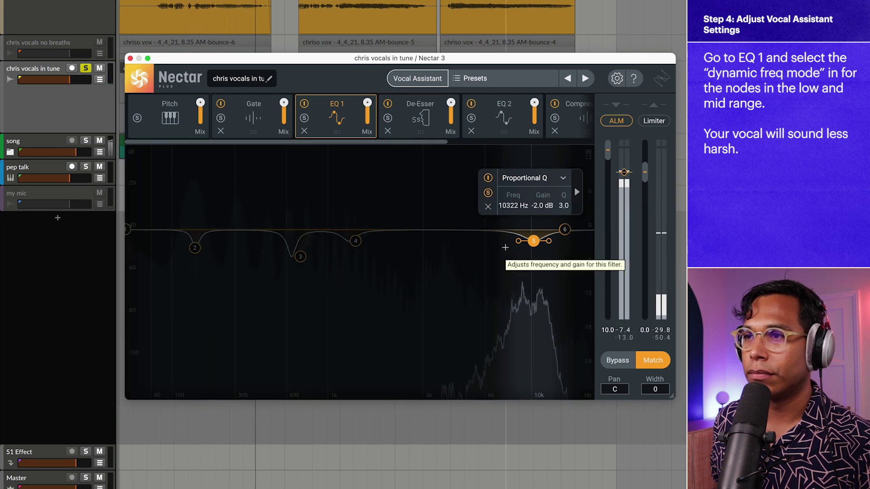
pyautogui.click(489, 193)
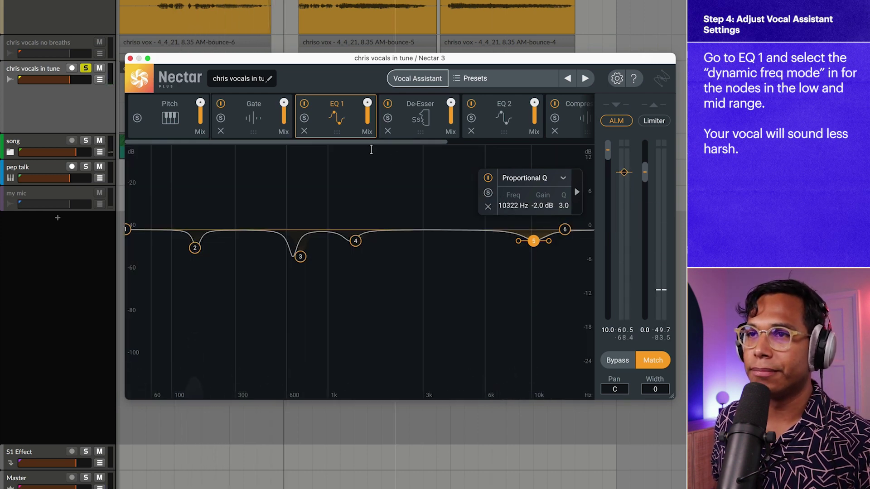
# - Play the full vocal and set the gain of node 3 in EQ 1 to -3.1 dB
pyautogui.press('space')
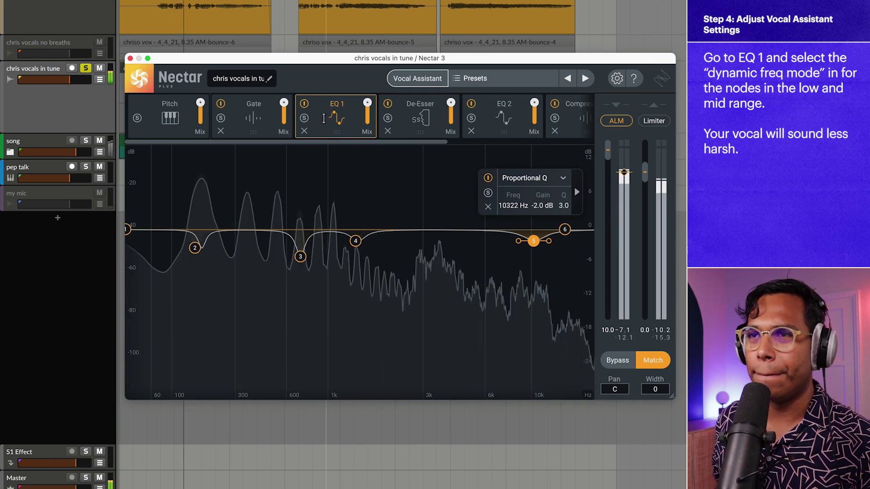
pyautogui.click(301, 257)
pyautogui.moveTo(316, 213); pyautogui.dragTo(316, 205)
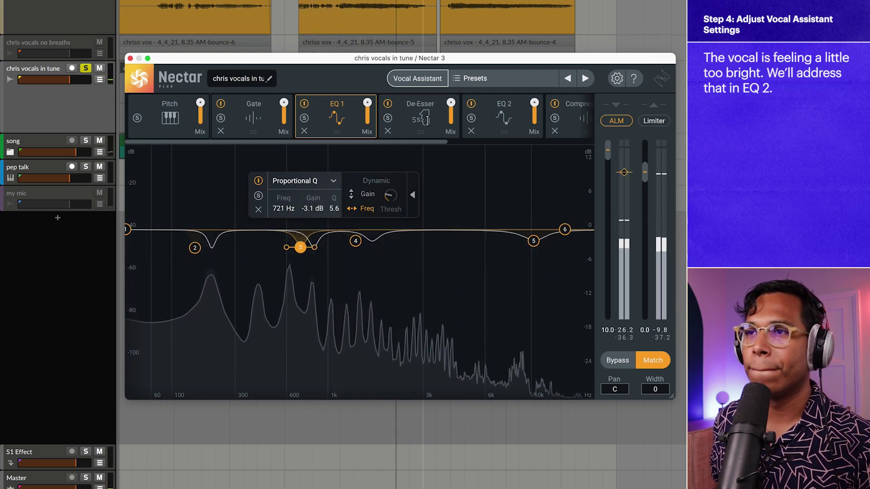
# - Go past the De-Esser to EQ 2 and lower its Mix to below half during playback
pyautogui.click(414, 135)
pyautogui.moveTo(406, 138)
pyautogui.mouseDown()
pyautogui.moveTo(464, 145)
pyautogui.moveTo(413, 133)
pyautogui.mouseUp()
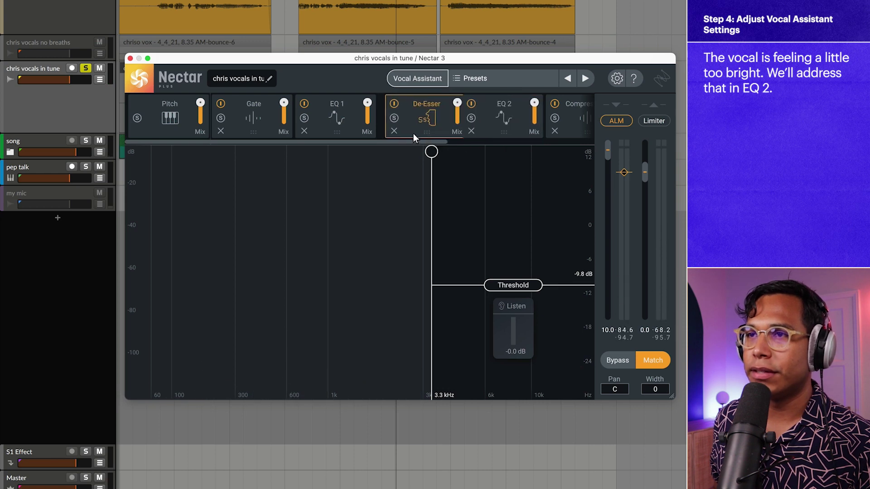
pyautogui.click(465, 130)
pyautogui.moveTo(415, 141); pyautogui.dragTo(471, 142)
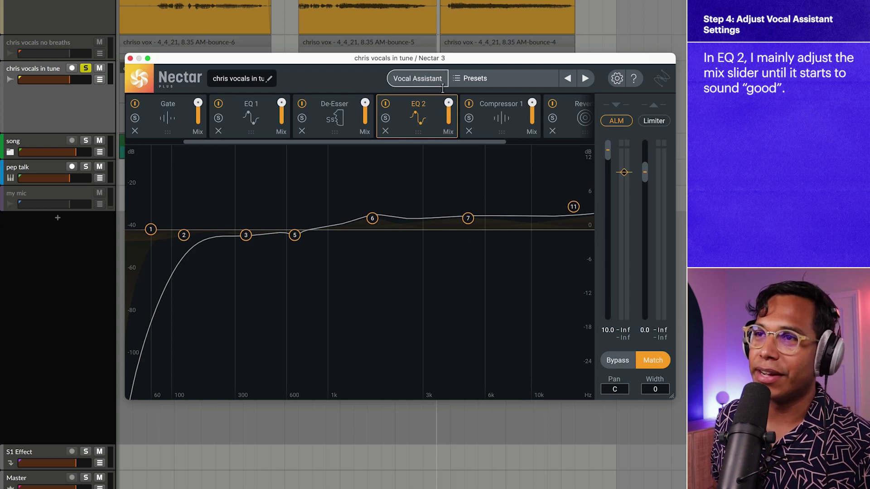
pyautogui.press('space')
pyautogui.moveTo(448, 103); pyautogui.dragTo(448, 118)
pyautogui.moveTo(451, 236); pyautogui.dragTo(455, 196)
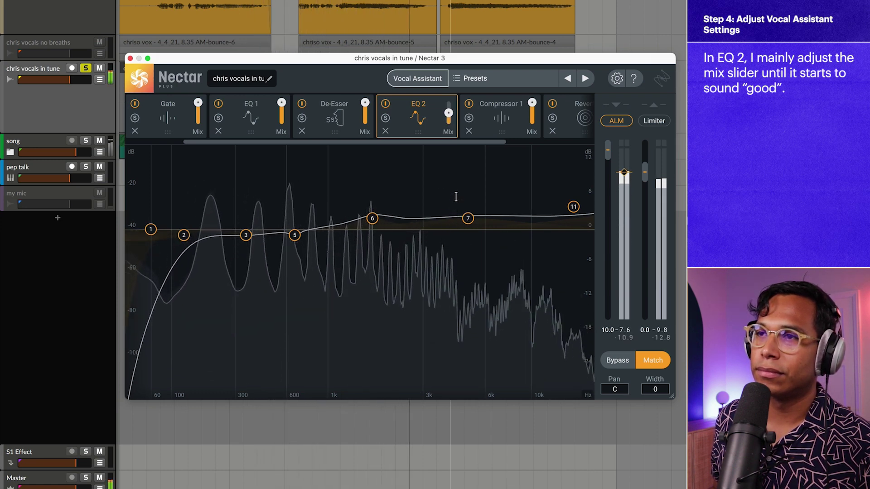
pyautogui.moveTo(449, 113); pyautogui.dragTo(451, 142)
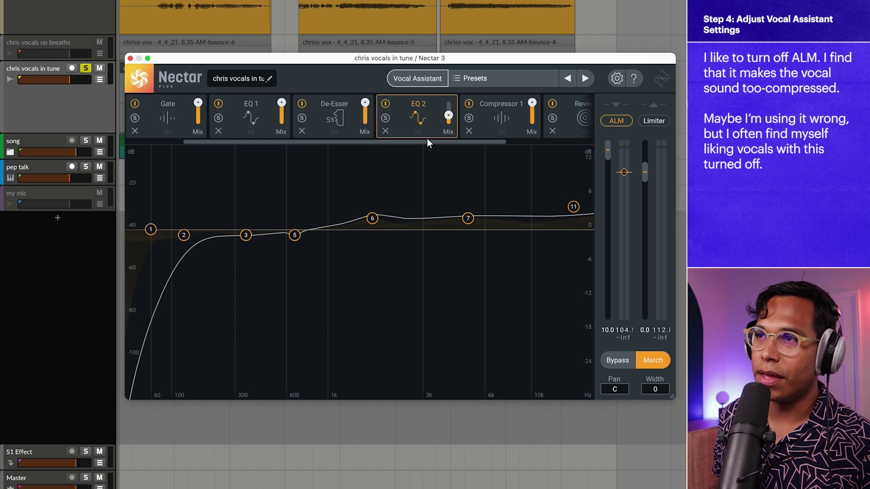
# - Compare the vocal with ALM on and off during playback, and leave ALM turned off
pyautogui.click(623, 118)
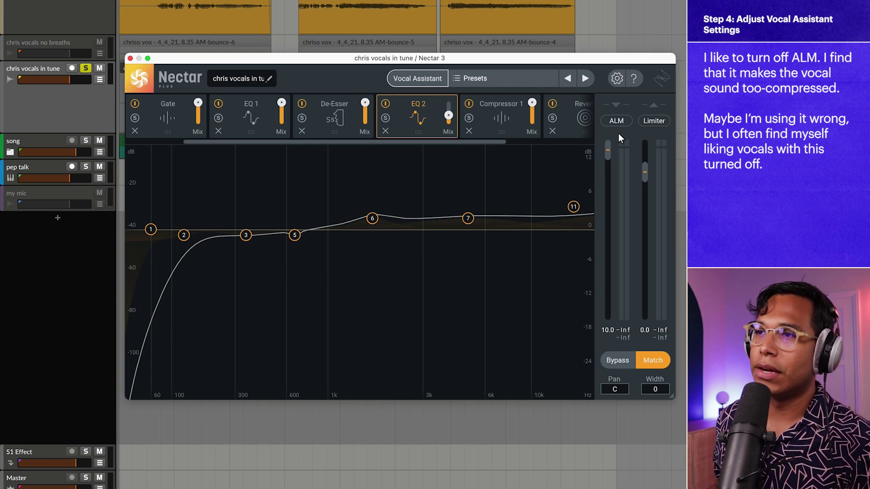
pyautogui.click(612, 121)
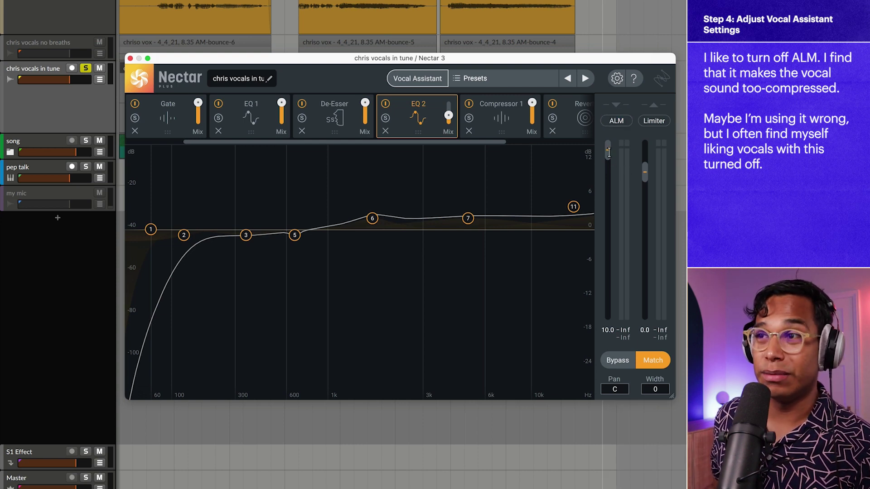
pyautogui.press('space')
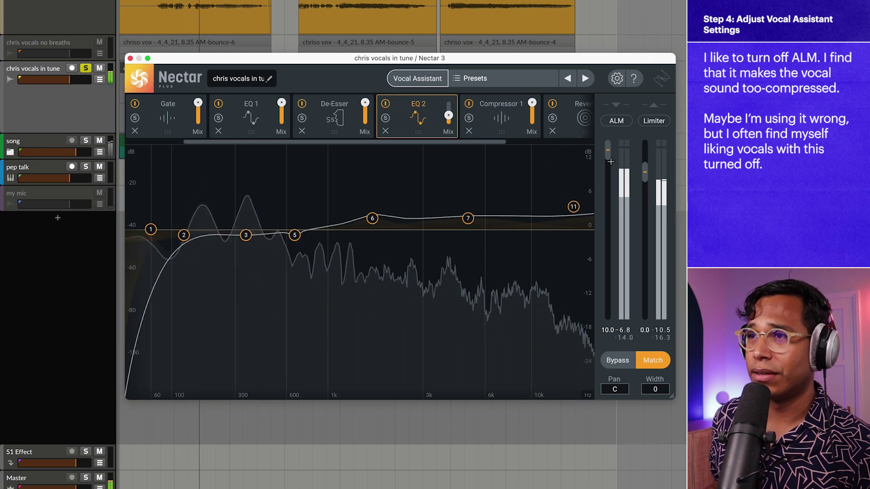
pyautogui.click(616, 121)
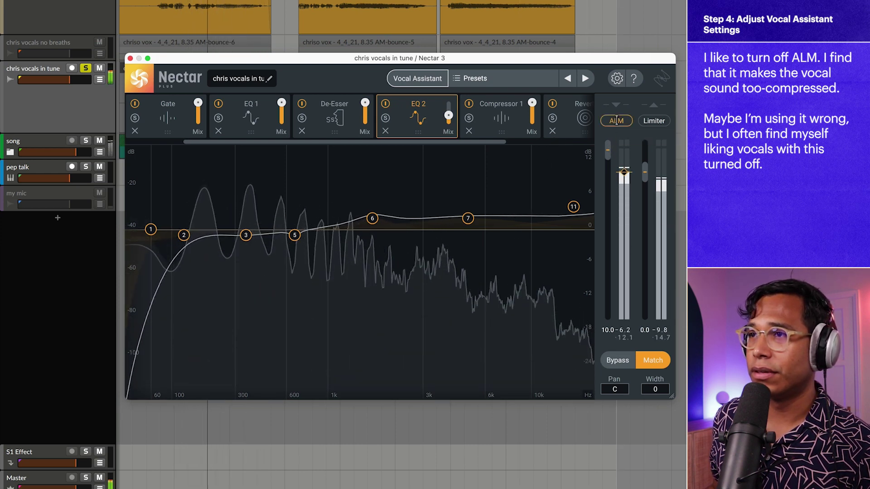
pyautogui.click(616, 120)
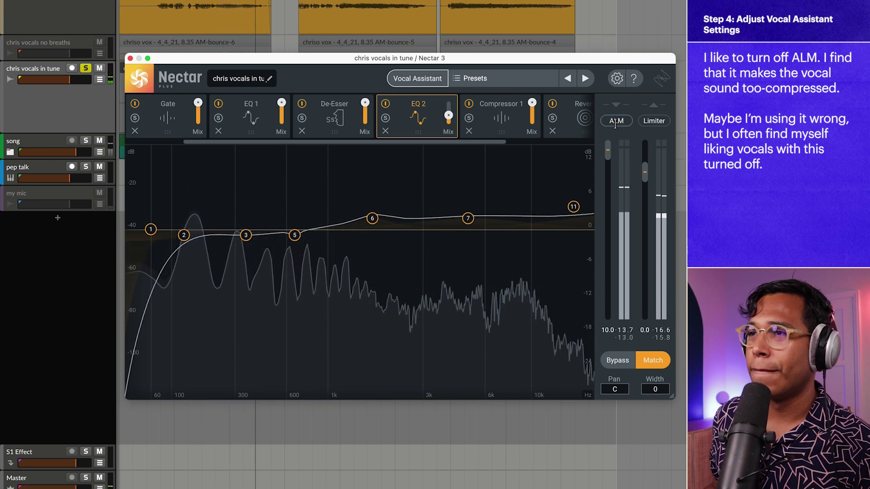
pyautogui.moveTo(610, 157); pyautogui.dragTo(610, 135)
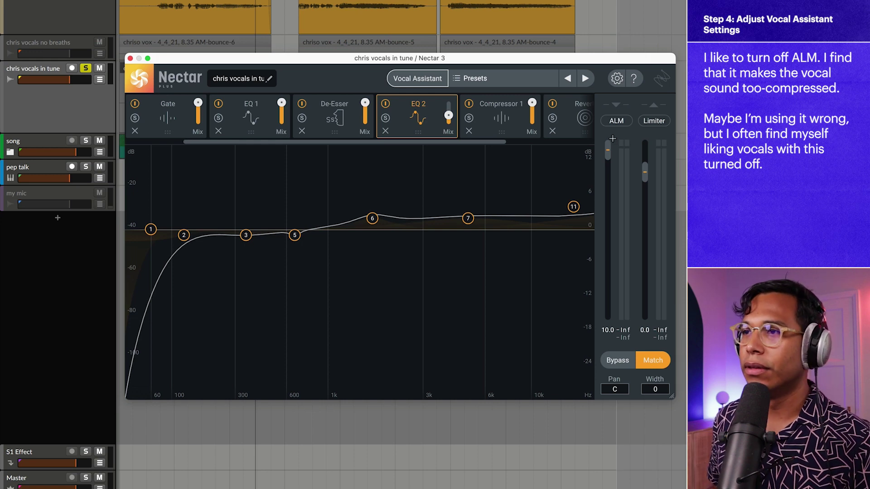
pyautogui.press('space')
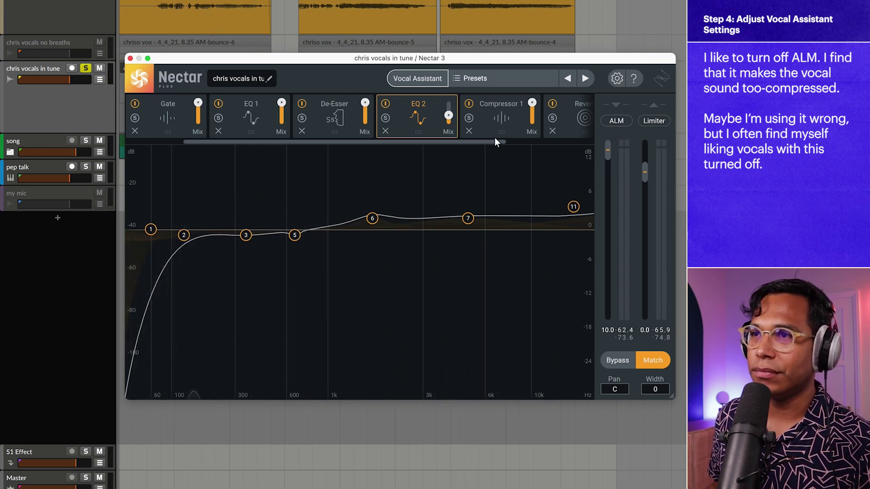
# - Raise the threshold of Compressor 1 to -15.4 dB and lower its Mix slightly while the vocal plays
pyautogui.moveTo(474, 144); pyautogui.dragTo(563, 144)
pyautogui.click(376, 128)
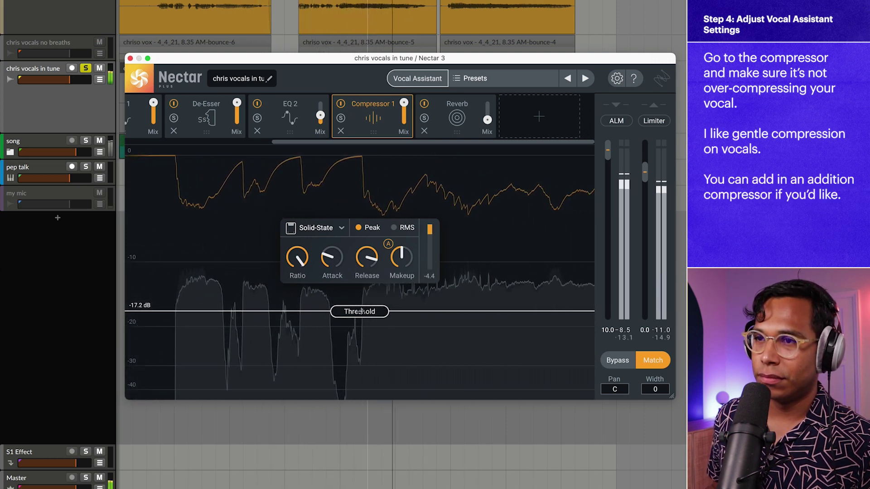
pyautogui.moveTo(360, 309); pyautogui.dragTo(360, 299)
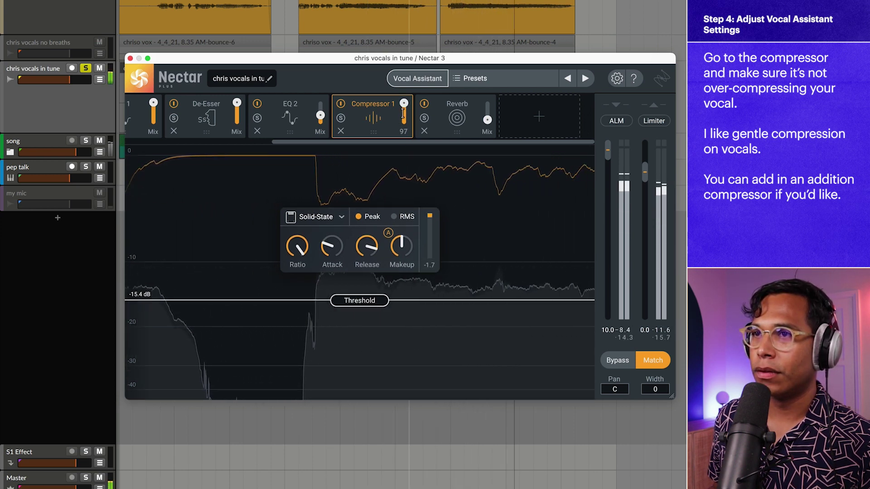
pyautogui.moveTo(401, 120)
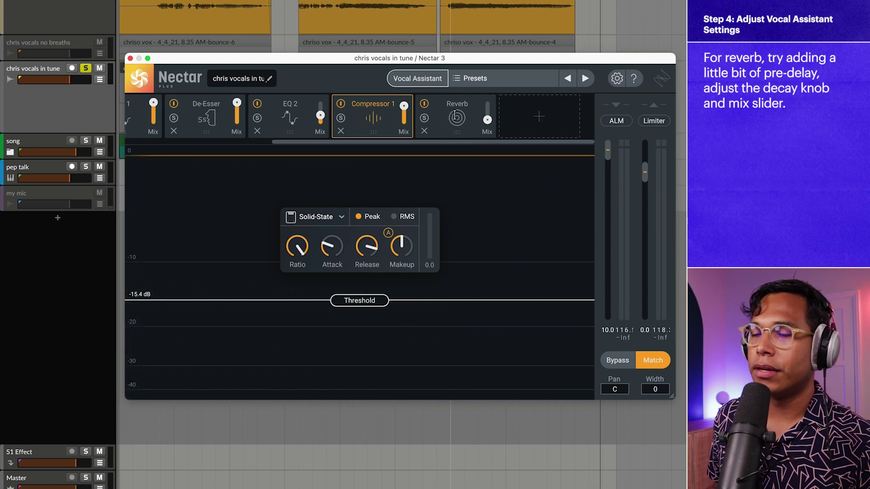
# - Set the Reverb's Mix to 14 and its decay to 2.10 s while listening to the vocal
pyautogui.click(454, 115)
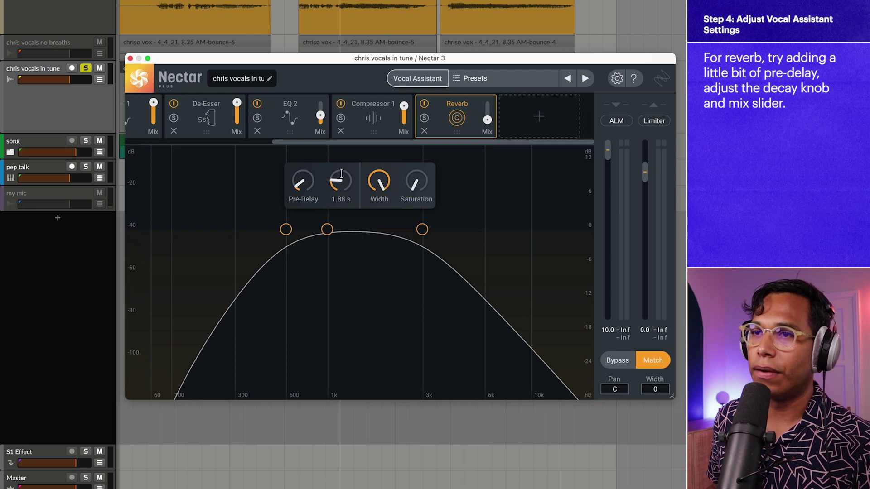
pyautogui.press('space')
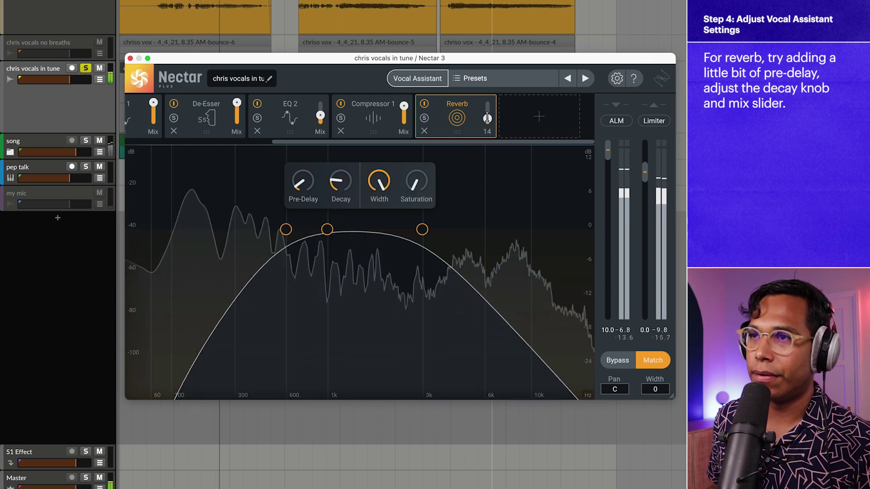
pyautogui.moveTo(487, 119); pyautogui.dragTo(487, 118)
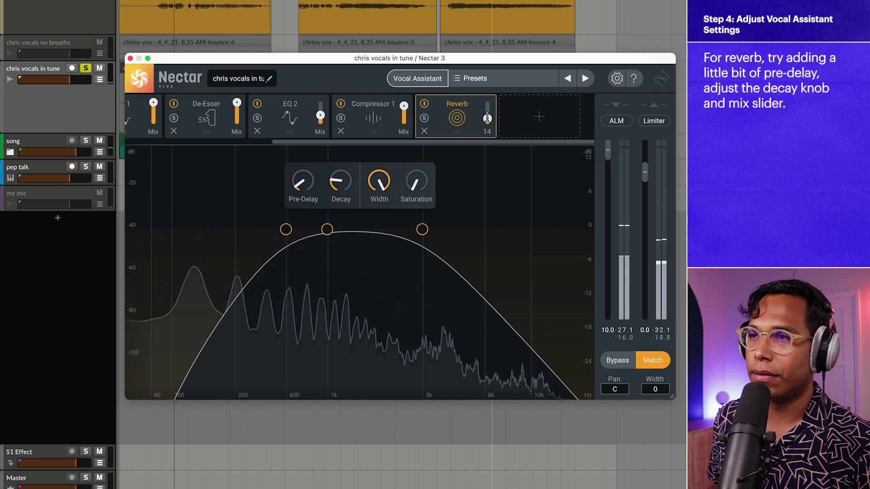
pyautogui.moveTo(342, 179); pyautogui.dragTo(345, 176)
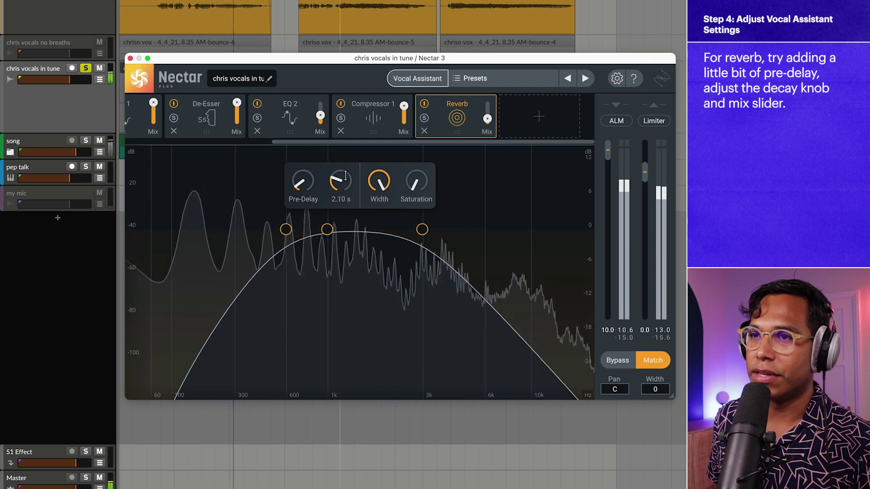
# - Add a Delay module to the chain and place it between Compressor 1 and Reverb
pyautogui.click(539, 117)
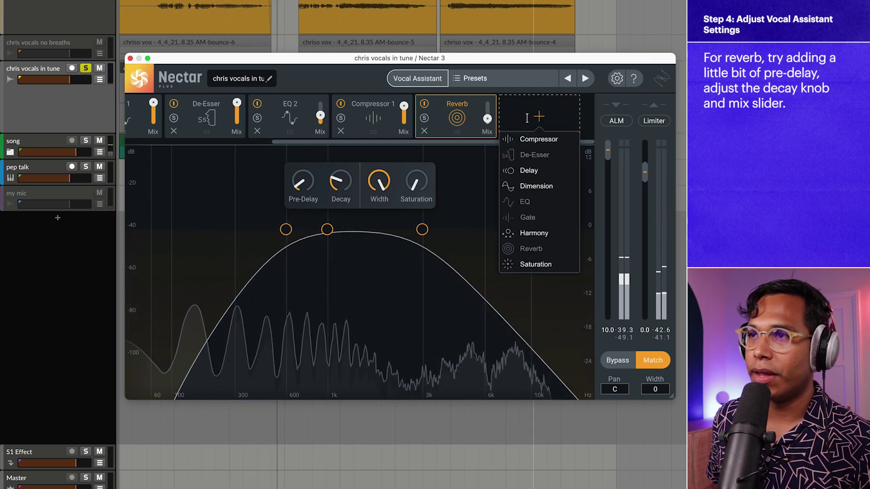
pyautogui.click(528, 170)
pyautogui.moveTo(456, 108); pyautogui.dragTo(374, 110)
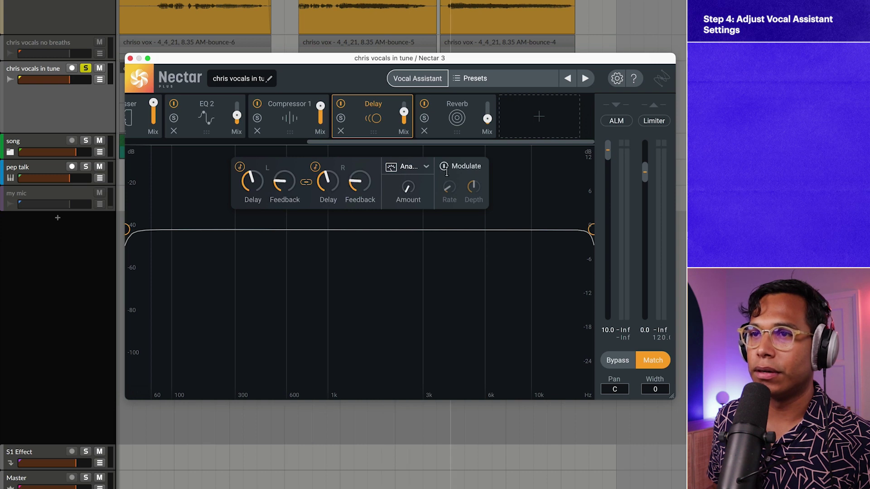
# - Lower the Delay's Mix and slightly reduce its left and right feedback during playback
pyautogui.press('space')
pyautogui.moveTo(403, 127); pyautogui.dragTo(403, 189)
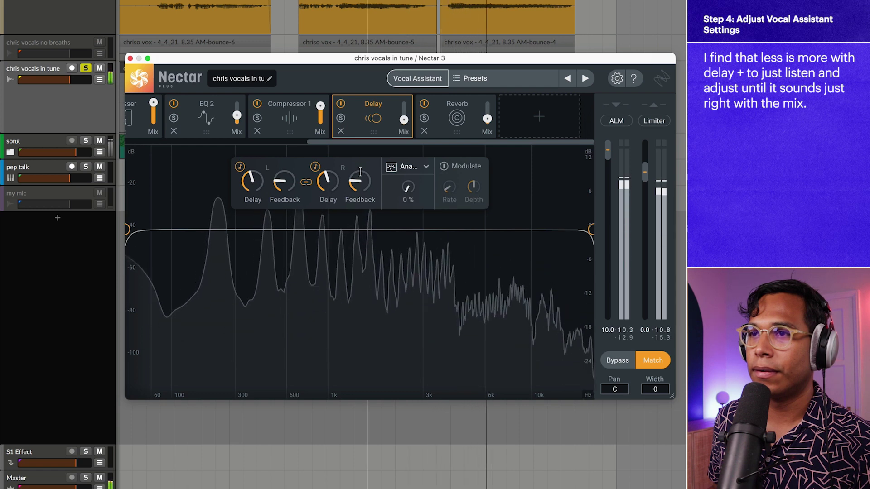
pyautogui.click(418, 168)
pyautogui.press('space')
pyautogui.click(309, 194)
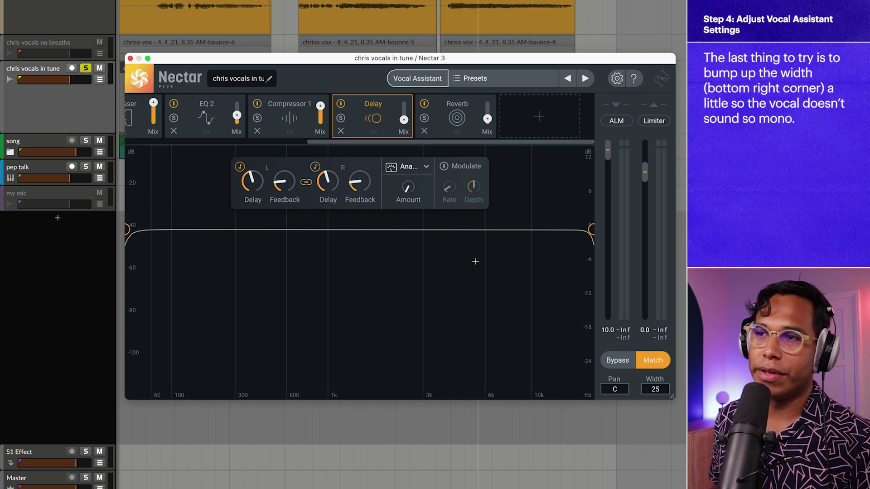
# - Set the output Width to 18 during playback and compare the vocal with the whole plug-in bypassed and active
pyautogui.press('space')
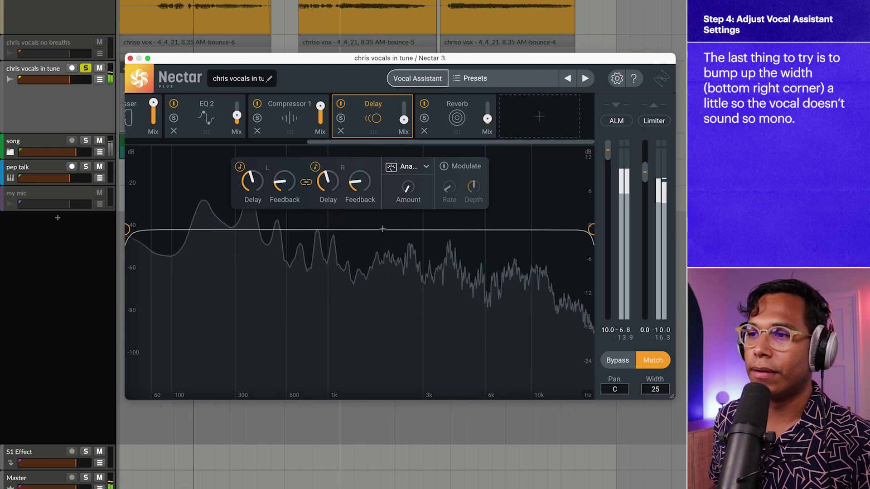
pyautogui.scroll(5, 656, 390)
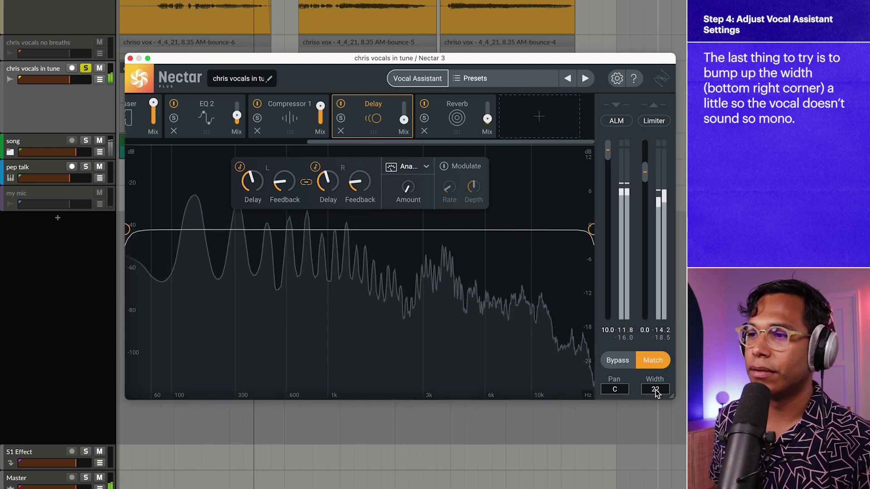
pyautogui.scroll(3, 656, 391)
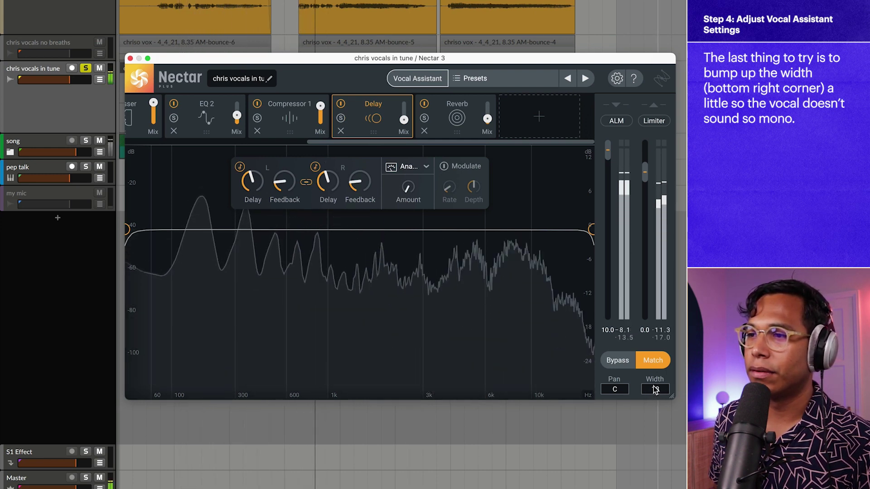
pyautogui.click(617, 362)
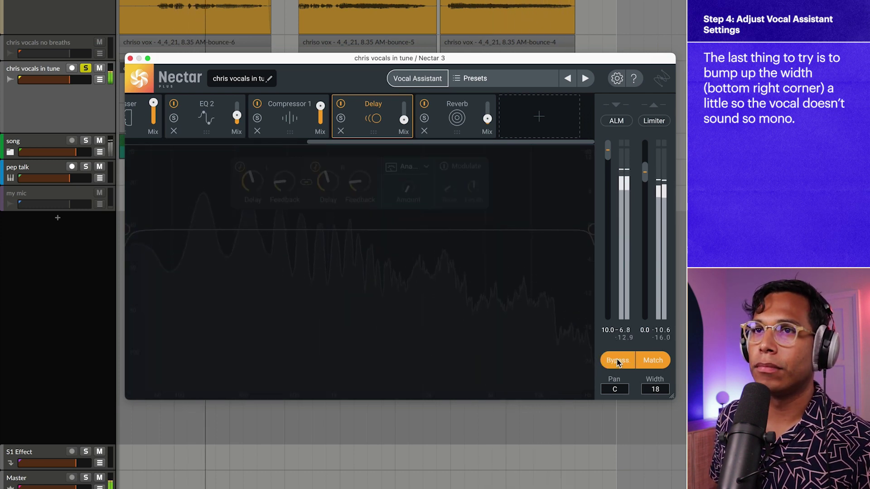
pyautogui.click(617, 361)
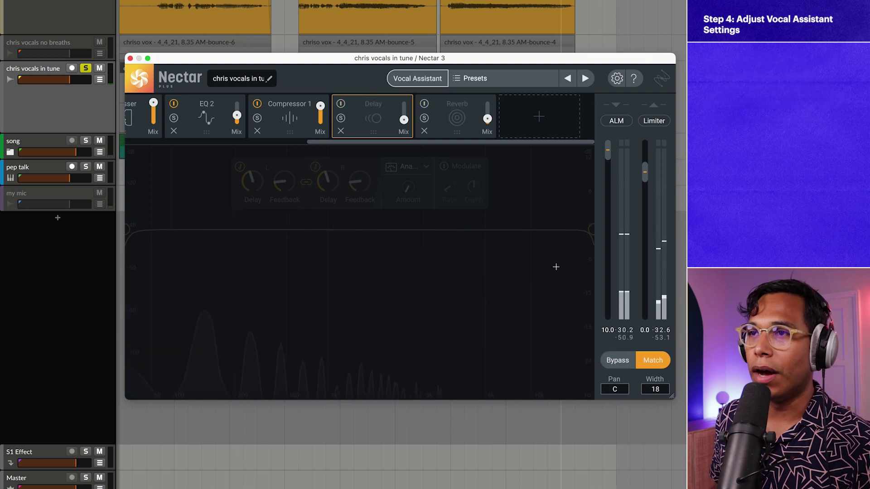
# - Turn the Delay and Reverb modules back on, unsolo the in-tune vocal track, and uncover the track list
pyautogui.click(340, 104)
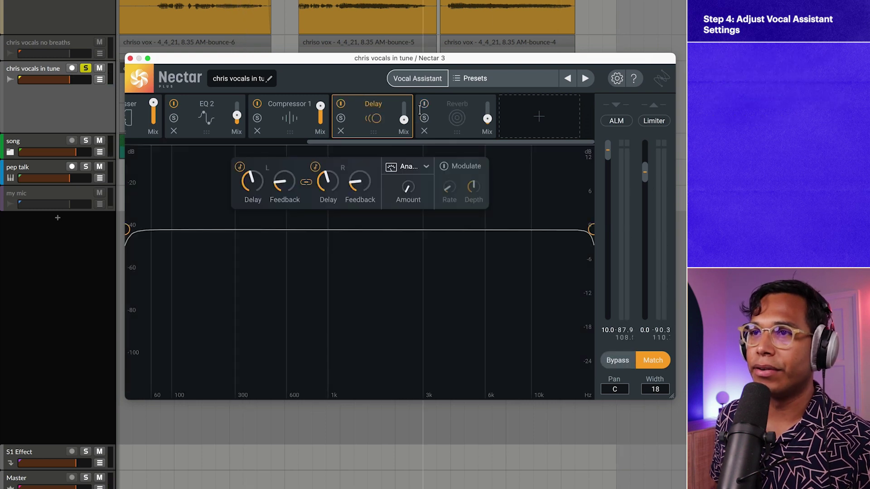
pyautogui.click(87, 68)
pyautogui.moveTo(168, 58); pyautogui.dragTo(165, 155)
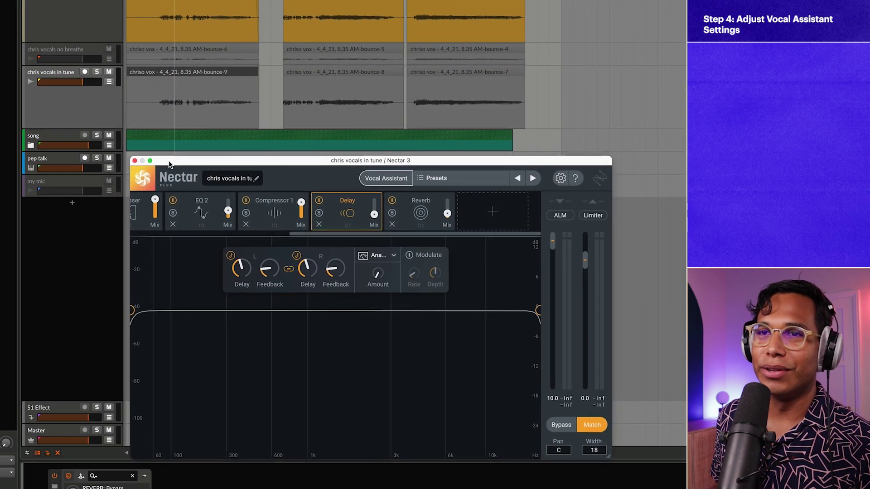
# - Play the processed vocal together with the song and slightly raise the in-tune vocal track's volume
pyautogui.press('space')
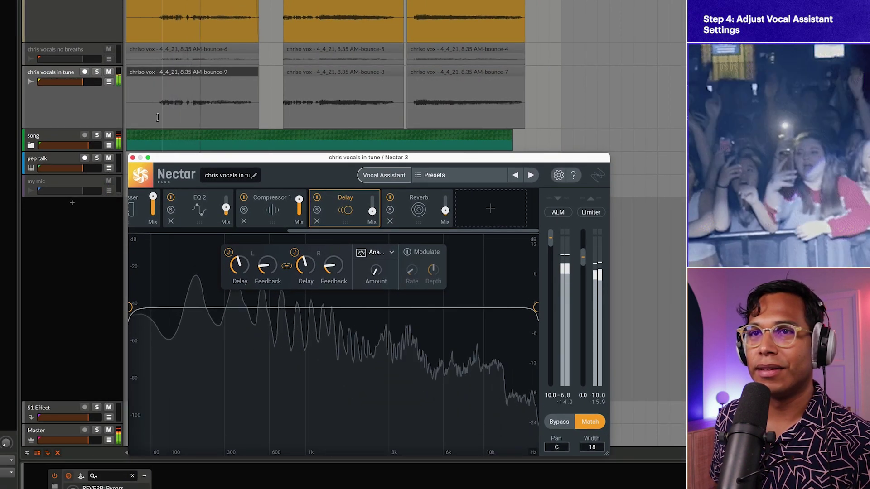
pyautogui.click(160, 75)
pyautogui.press('space')
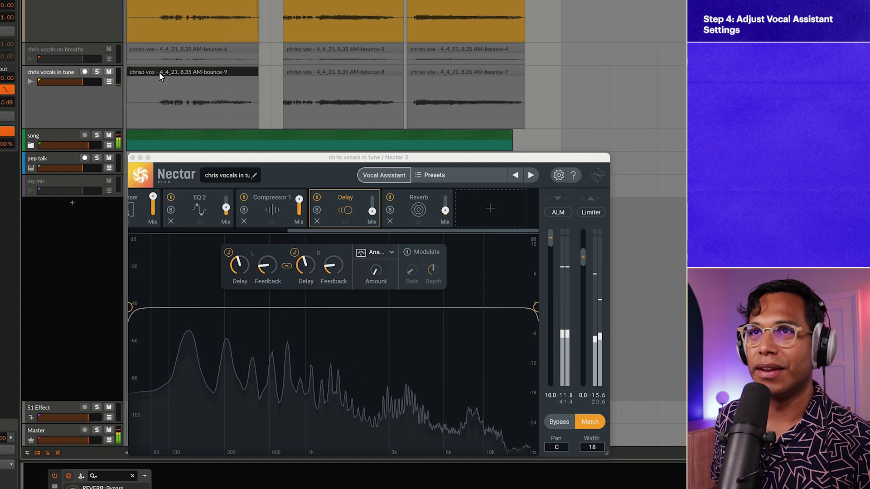
pyautogui.press('space')
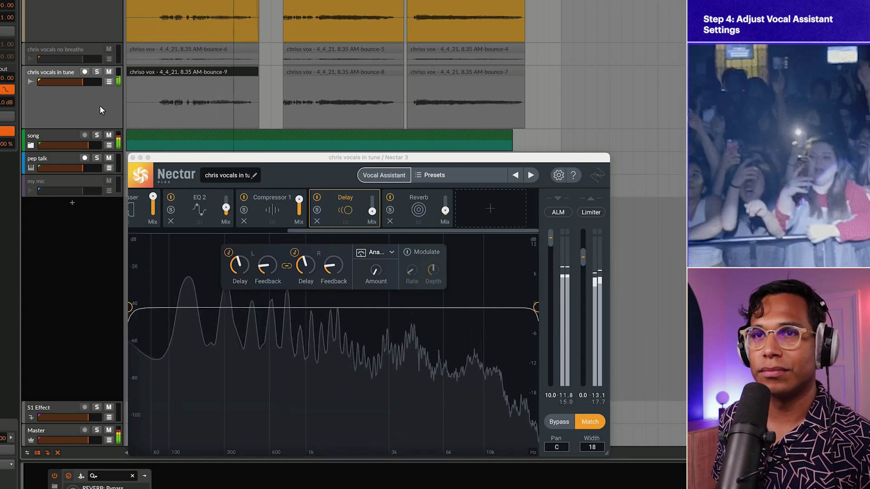
pyautogui.moveTo(86, 83); pyautogui.dragTo(87, 81)
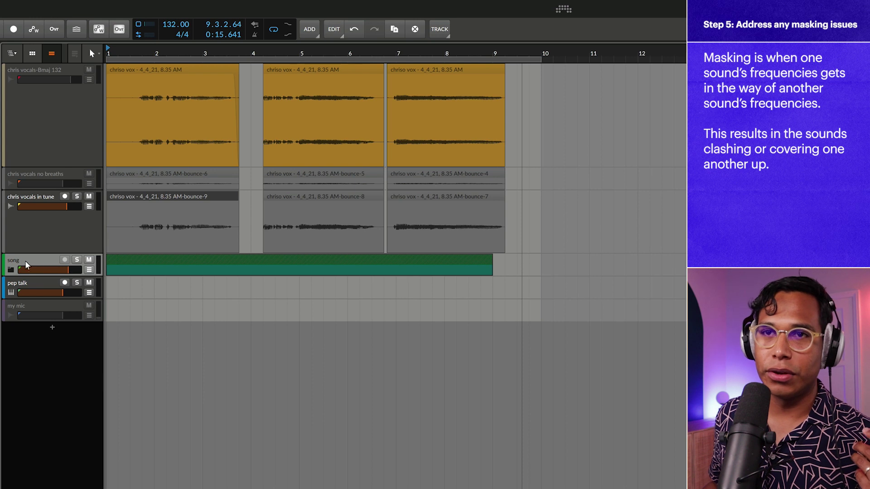
# - Listen briefly to the song track soloed, and unsolo it
pyautogui.click(77, 260)
pyautogui.press('space')
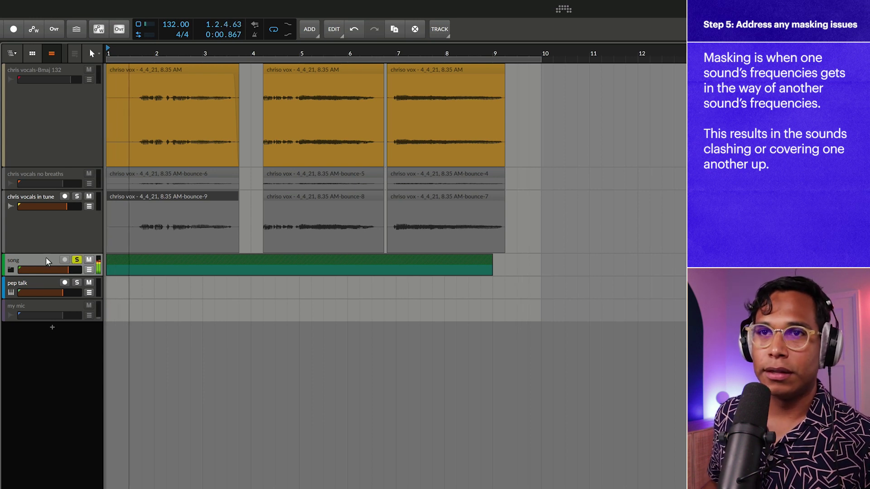
pyautogui.click(77, 260)
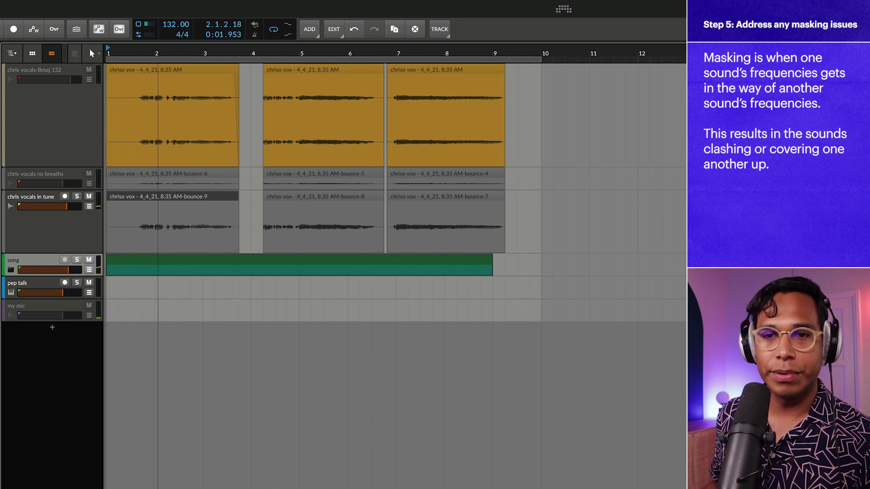
# - Find the Relay plug-in in the device browser and add it to the song track
pyautogui.press('d')
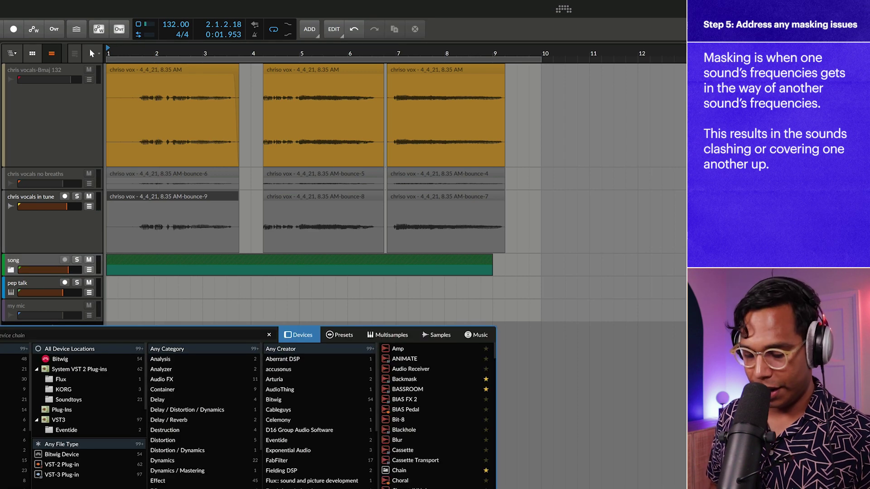
pyautogui.write('relay')
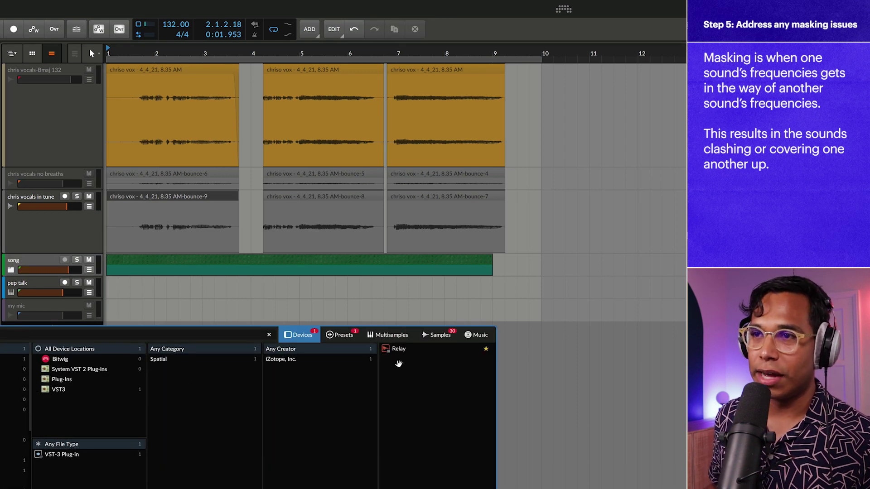
pyautogui.doubleClick(409, 350)
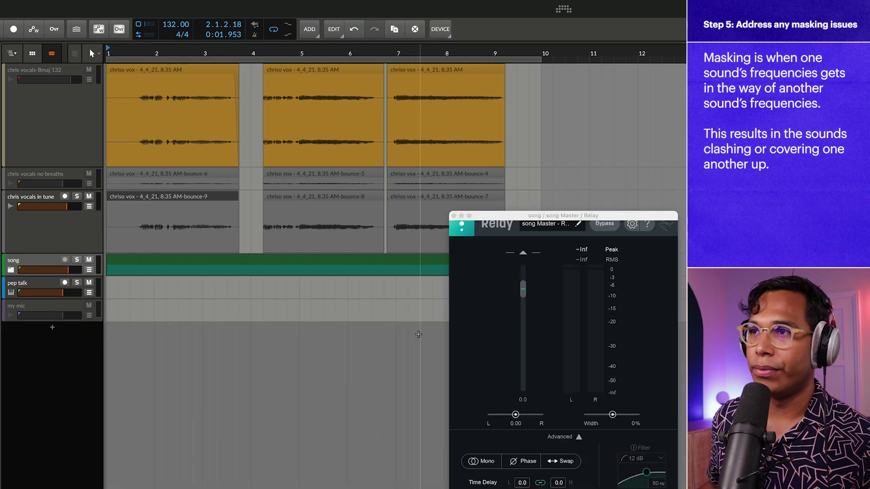
# - Arrange the song track's Relay window beside the in-tune vocal track's Nectar 3 window
pyautogui.moveTo(490, 217); pyautogui.dragTo(187, 201)
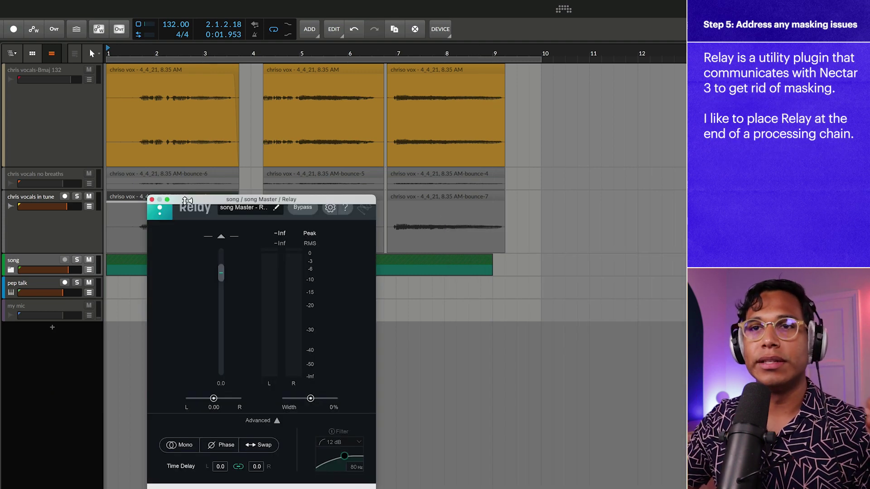
pyautogui.click(34, 242)
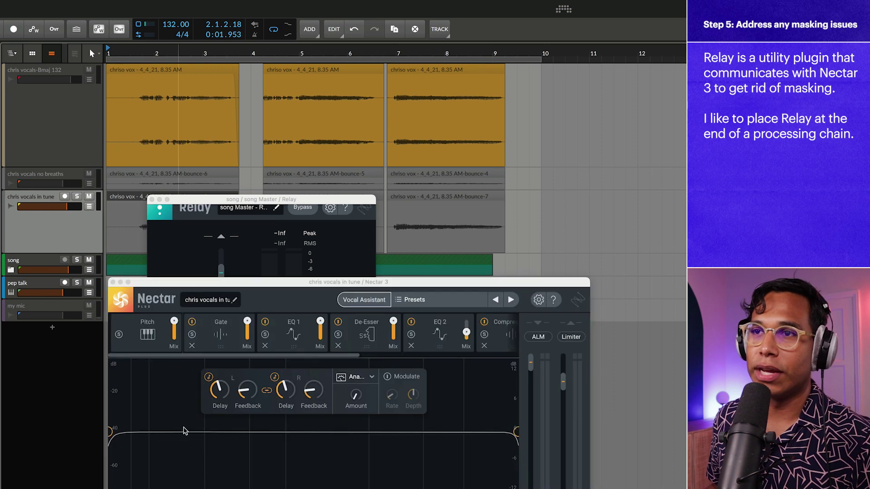
pyautogui.moveTo(307, 285); pyautogui.dragTo(512, 221)
pyautogui.moveTo(516, 148); pyautogui.dragTo(514, 148)
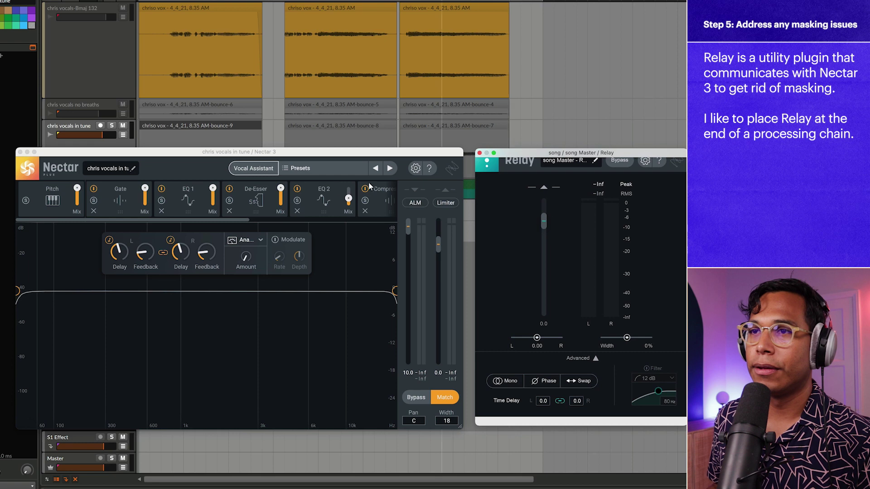
# - Run the Vocal Assistant's Unmask with song Master - Relay as the source during playback, and accept its suggestion
pyautogui.click(183, 168)
pyautogui.click(252, 169)
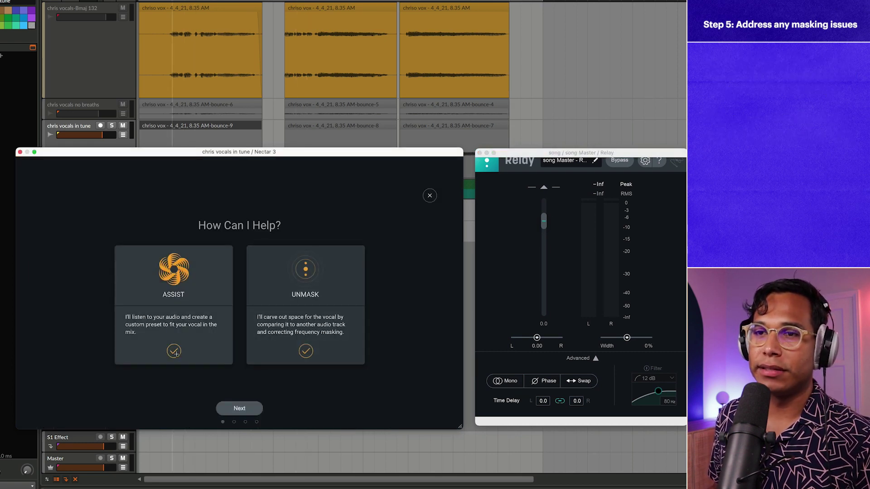
pyautogui.click(240, 409)
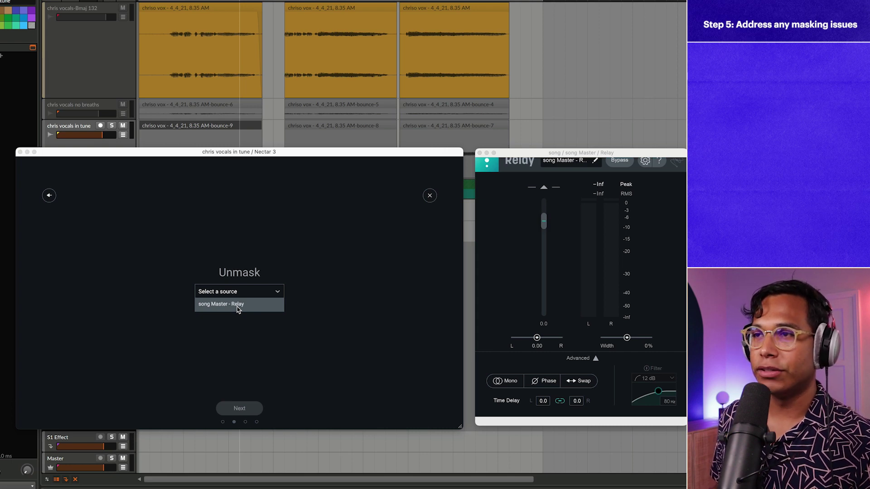
pyautogui.click(237, 304)
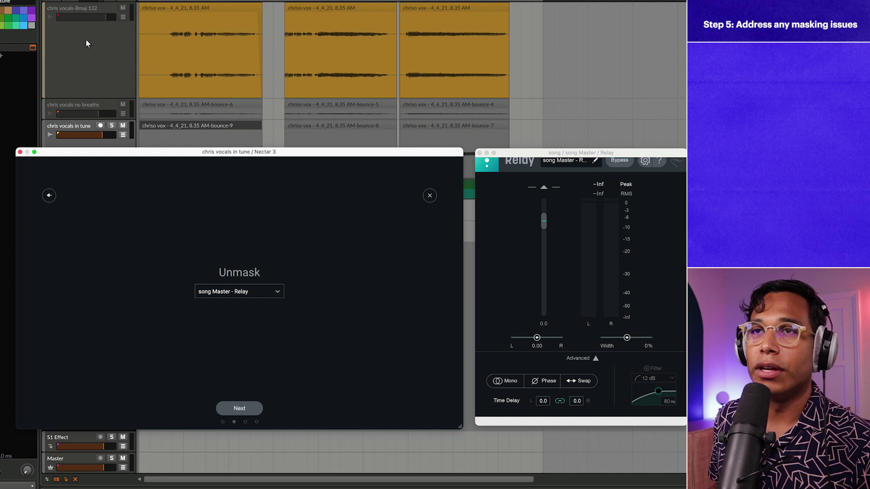
pyautogui.click(239, 407)
pyautogui.press('space')
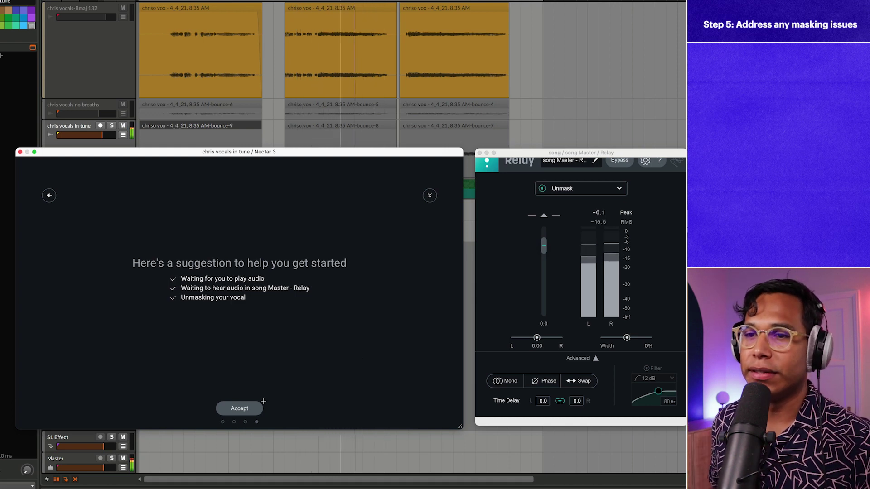
pyautogui.click(239, 408)
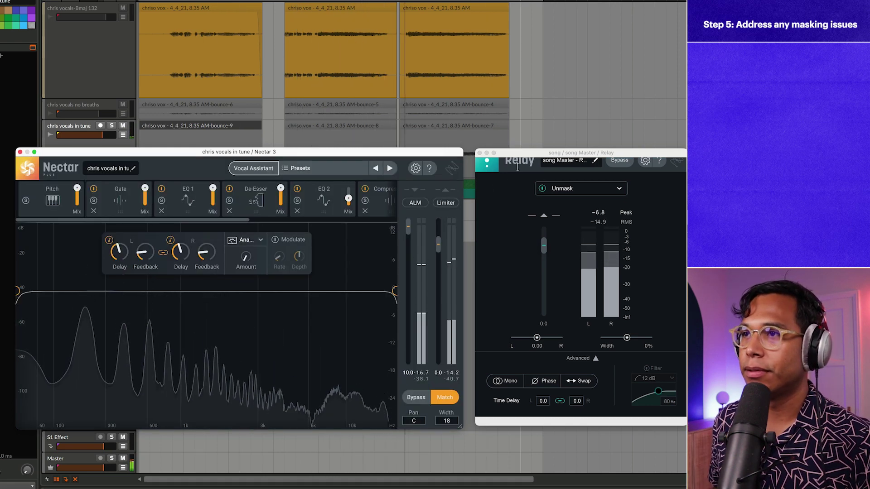
# - Expand Relay's Unmask settings and inspect the EQ cut applied to the song
pyautogui.click(531, 153)
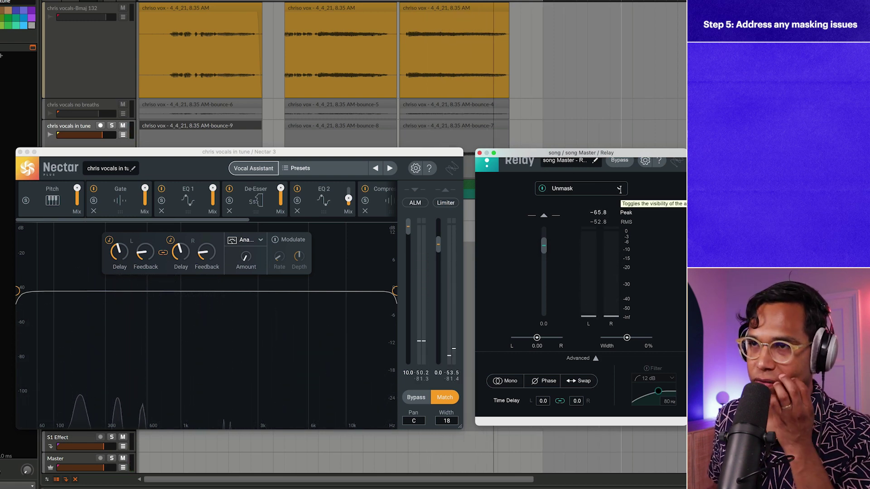
pyautogui.click(618, 188)
pyautogui.moveTo(585, 234)
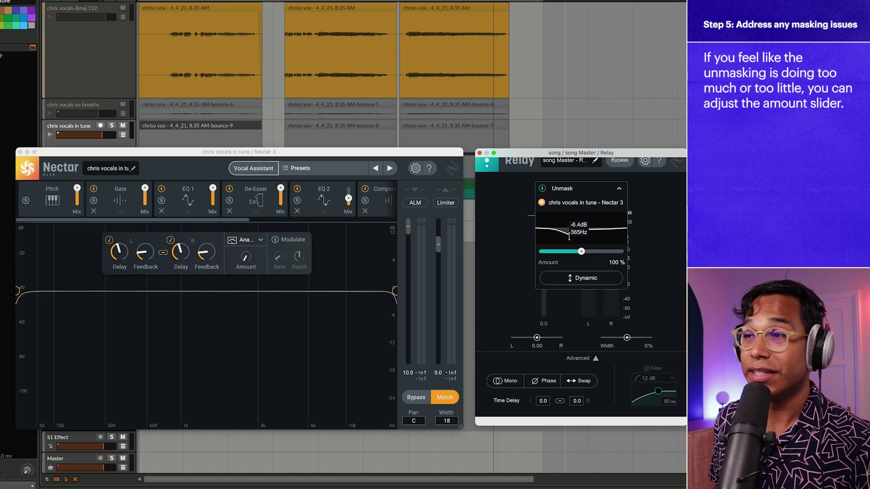
# - Solo the song track and compare its sound during playback with unmasking disabled and enabled
pyautogui.moveTo(256, 157); pyautogui.dragTo(268, 301)
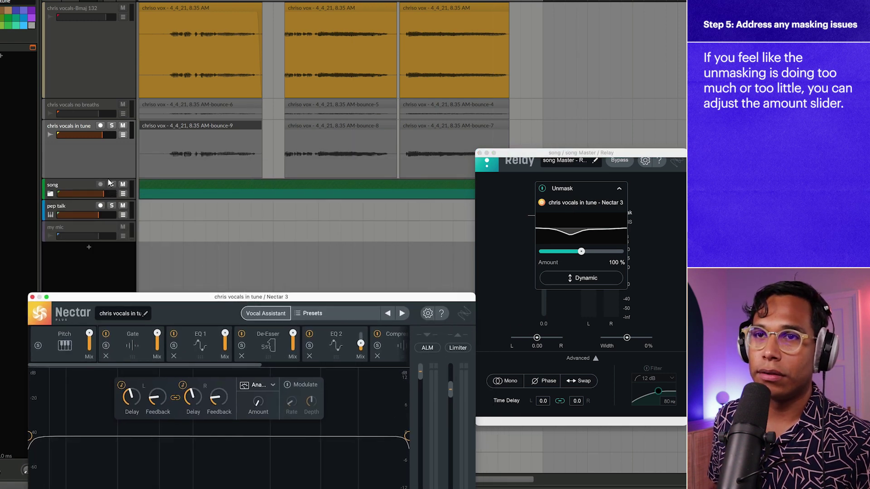
pyautogui.click(111, 186)
pyautogui.press('space')
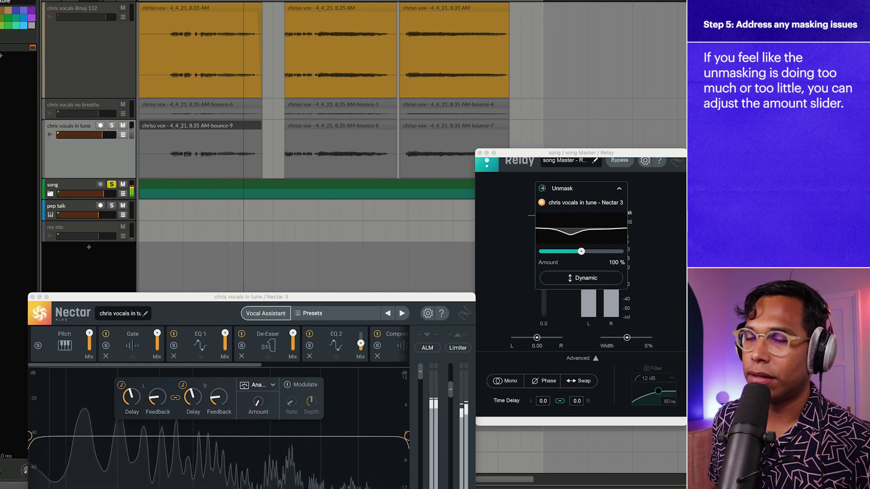
pyautogui.click(542, 189)
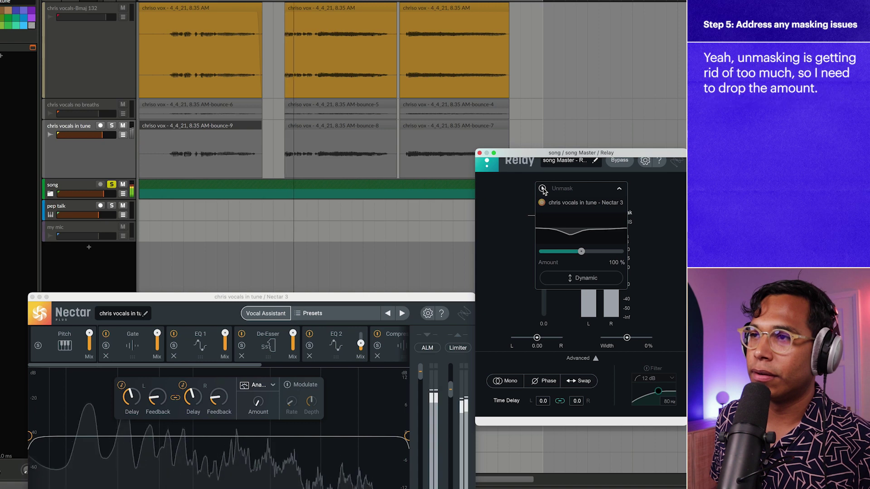
pyautogui.click(543, 189)
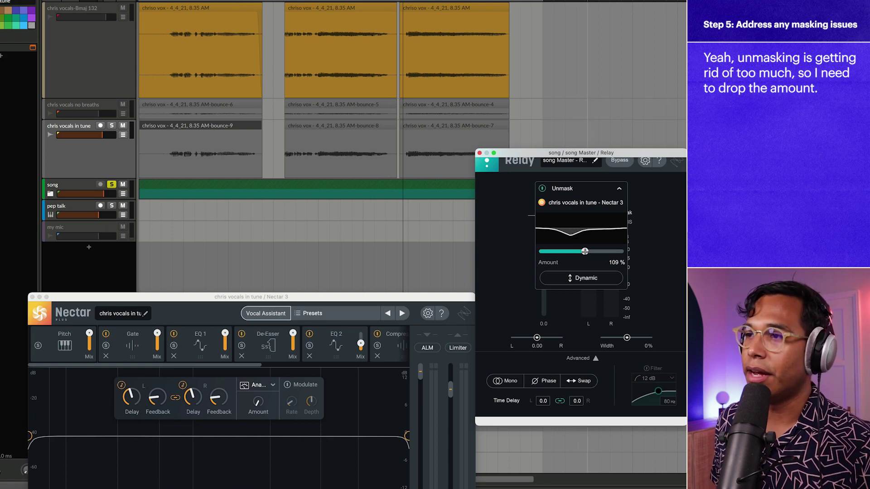
# - Lower Relay's Unmask amount to 74 % and turn on its Dynamic mode
pyautogui.moveTo(588, 251)
pyautogui.mouseDown()
pyautogui.moveTo(560, 252)
pyautogui.moveTo(633, 245)
pyautogui.moveTo(573, 257)
pyautogui.mouseUp()
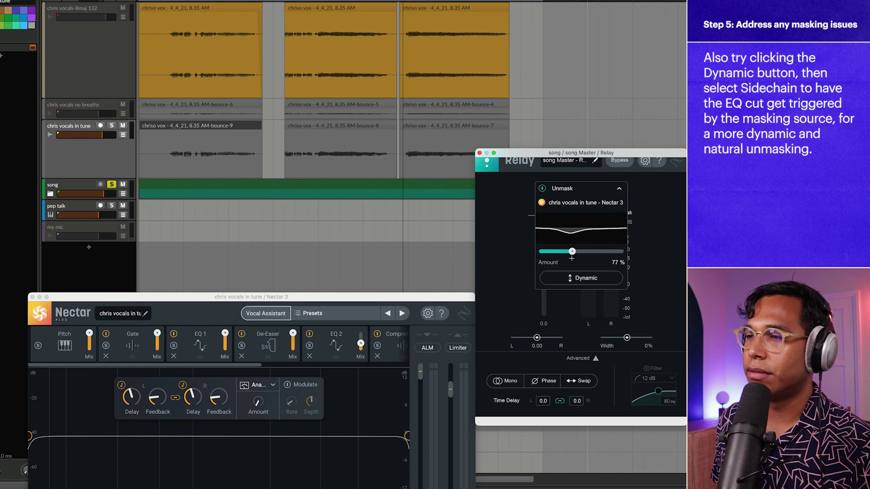
pyautogui.click(582, 278)
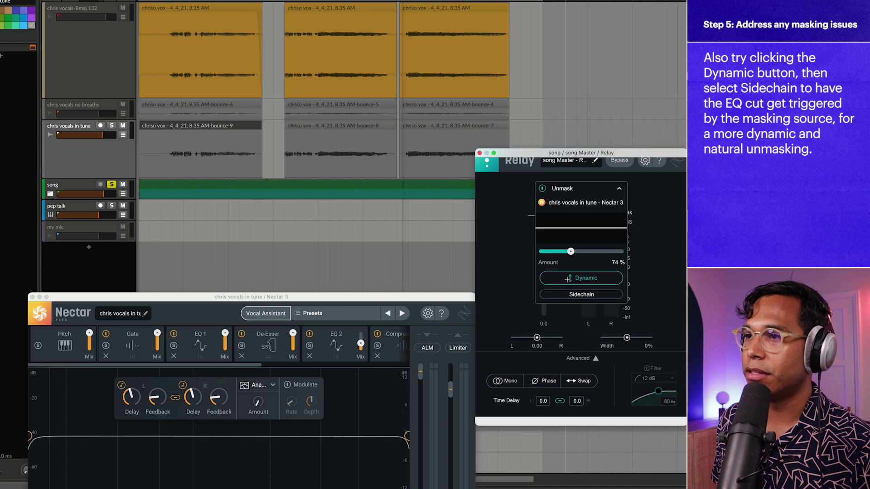
# - Compare unmasking off and on with the vocal and song soloed, and set the Unmask amount to 82 %
pyautogui.click(543, 189)
pyautogui.click(543, 189)
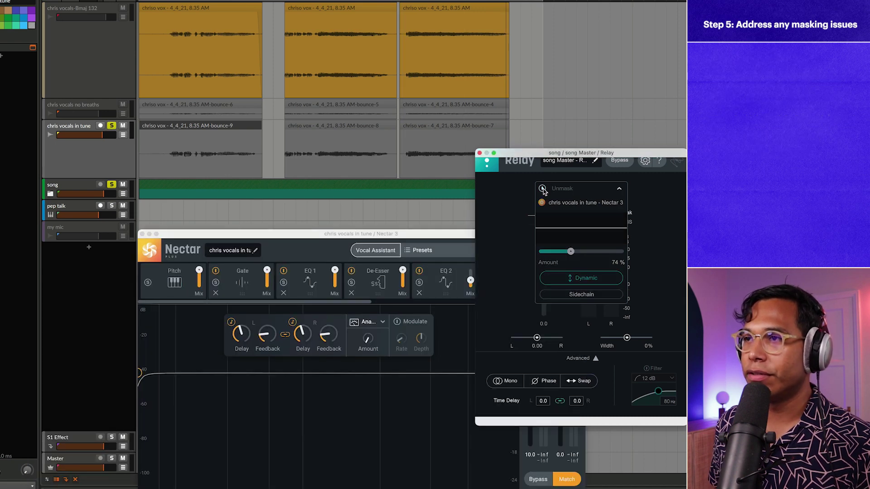
pyautogui.press('space')
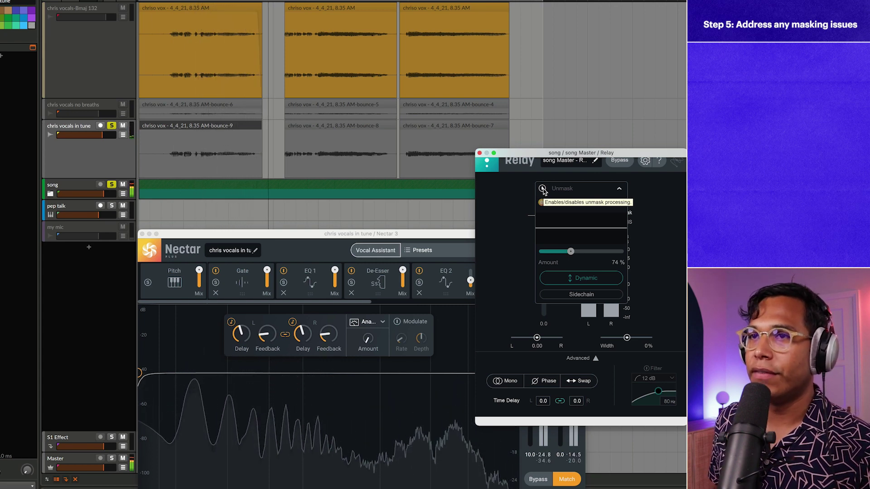
pyautogui.click(543, 190)
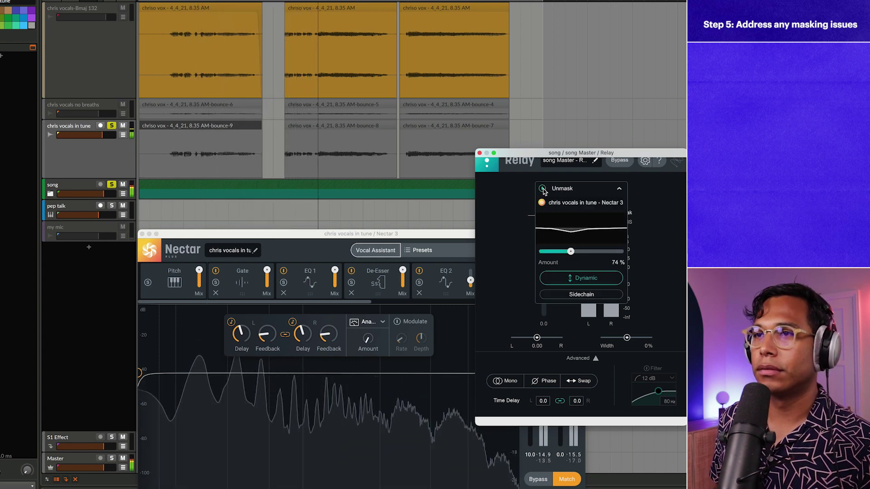
pyautogui.moveTo(571, 251); pyautogui.dragTo(568, 250)
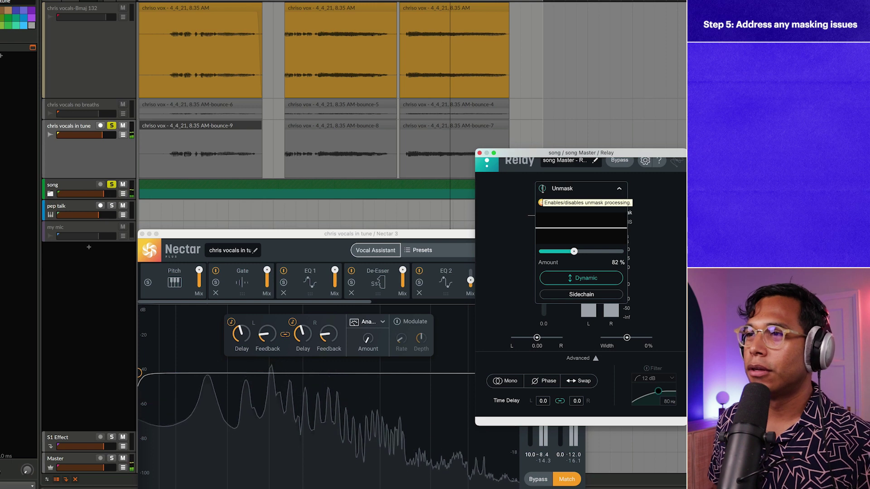
pyautogui.press('space')
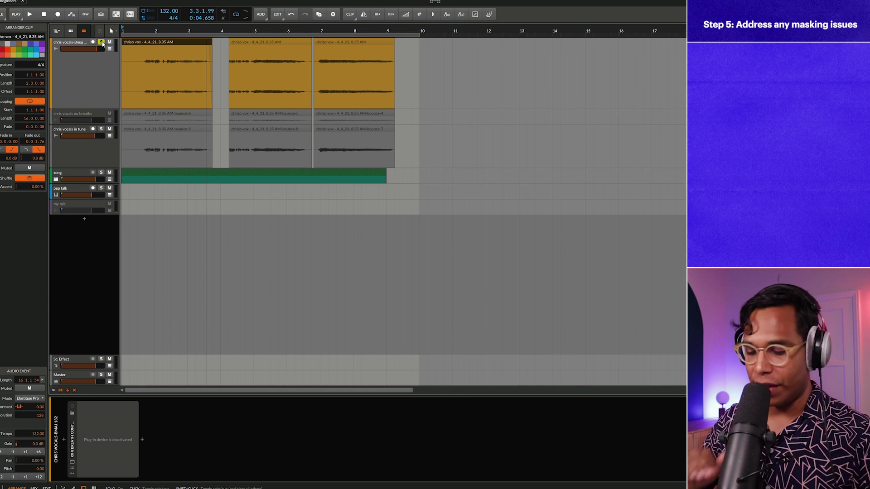
# - Compare the original vocal soloed with the processed in-tune vocal soloed
pyautogui.press('space')
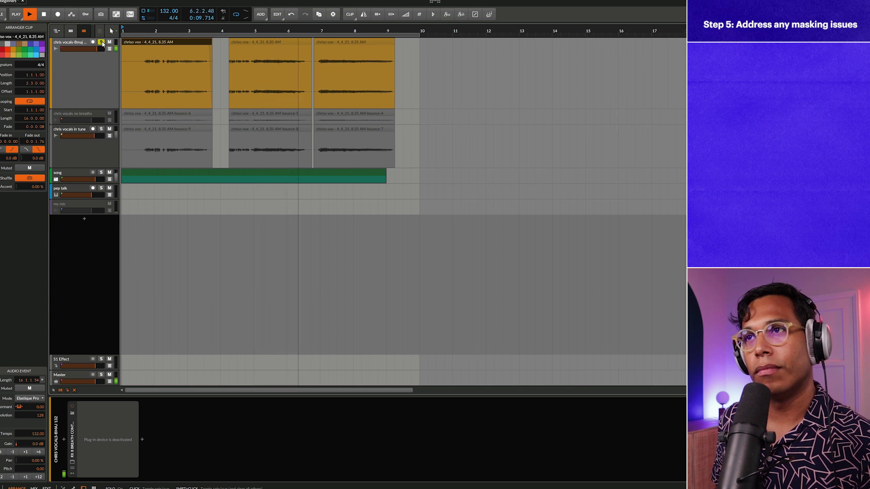
pyautogui.press('space')
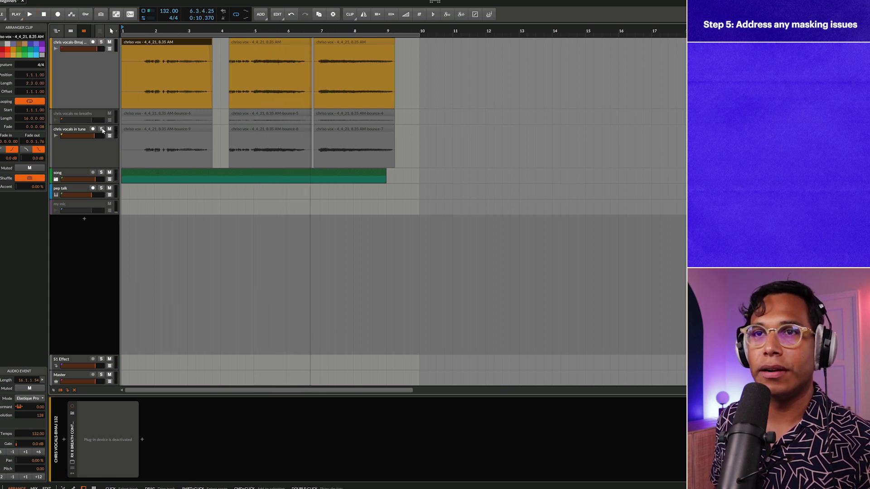
pyautogui.click(102, 154)
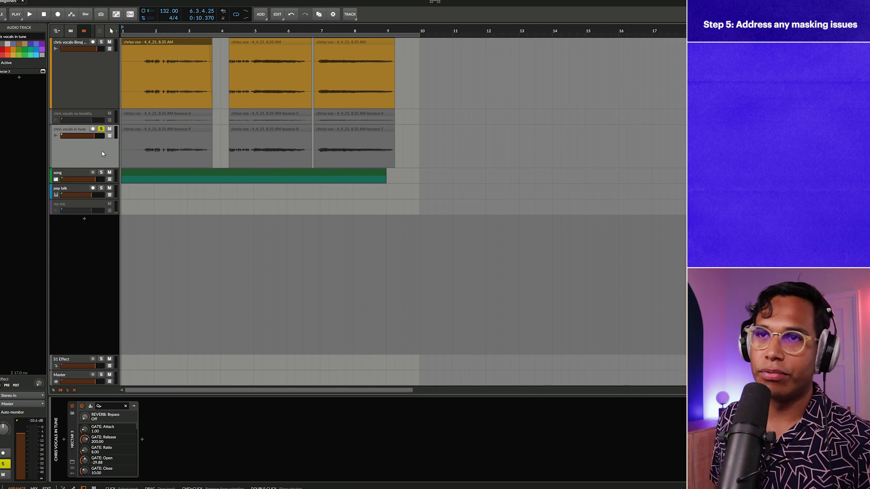
pyautogui.press('space')
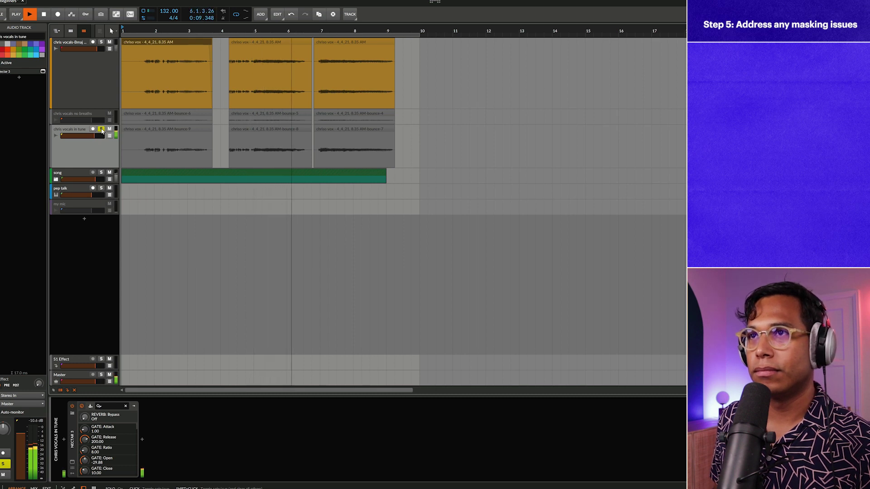
pyautogui.press('space')
pyautogui.click(101, 130)
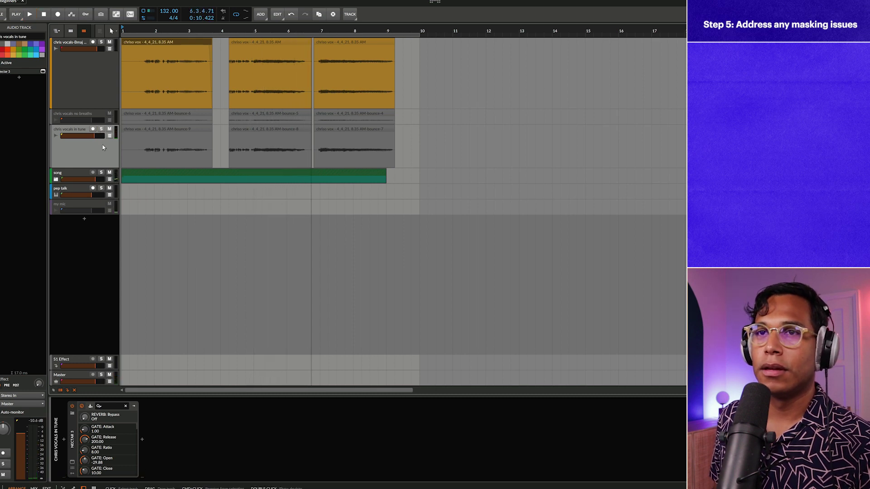